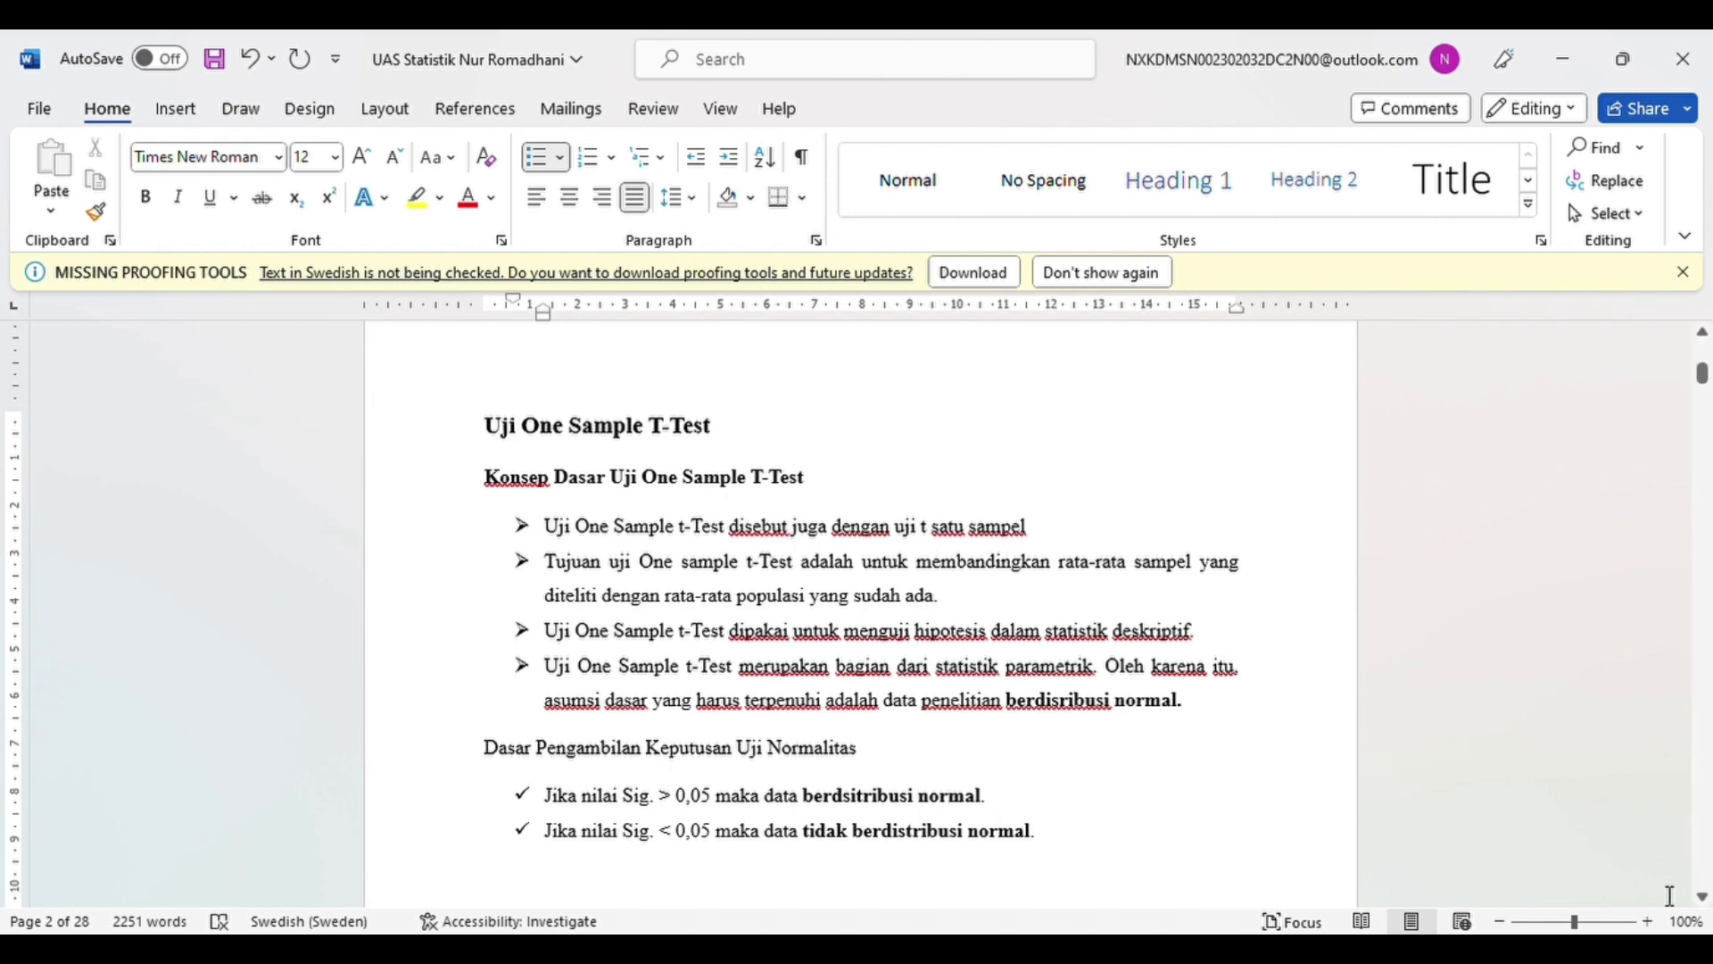
- Read the one-sample t-test concepts, the normality decision rules and the class 9A IPA score exercise with its KKM question
click(1702, 897)
click(1702, 896)
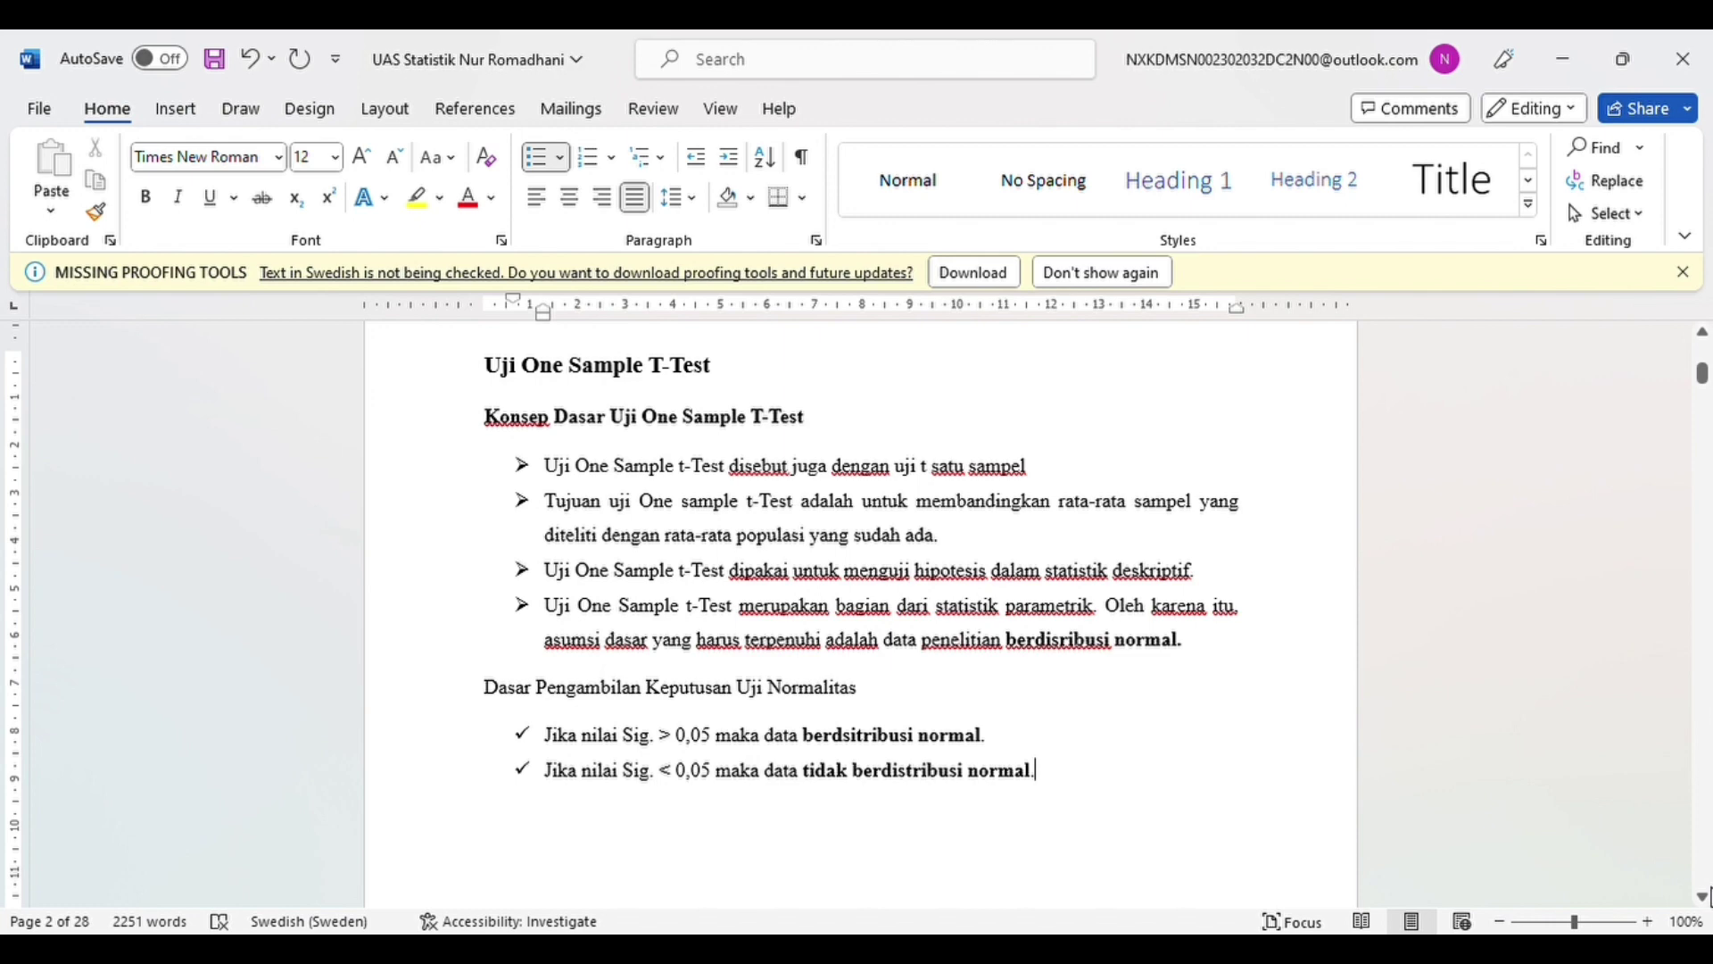
scroll(1705, 902, down, 5)
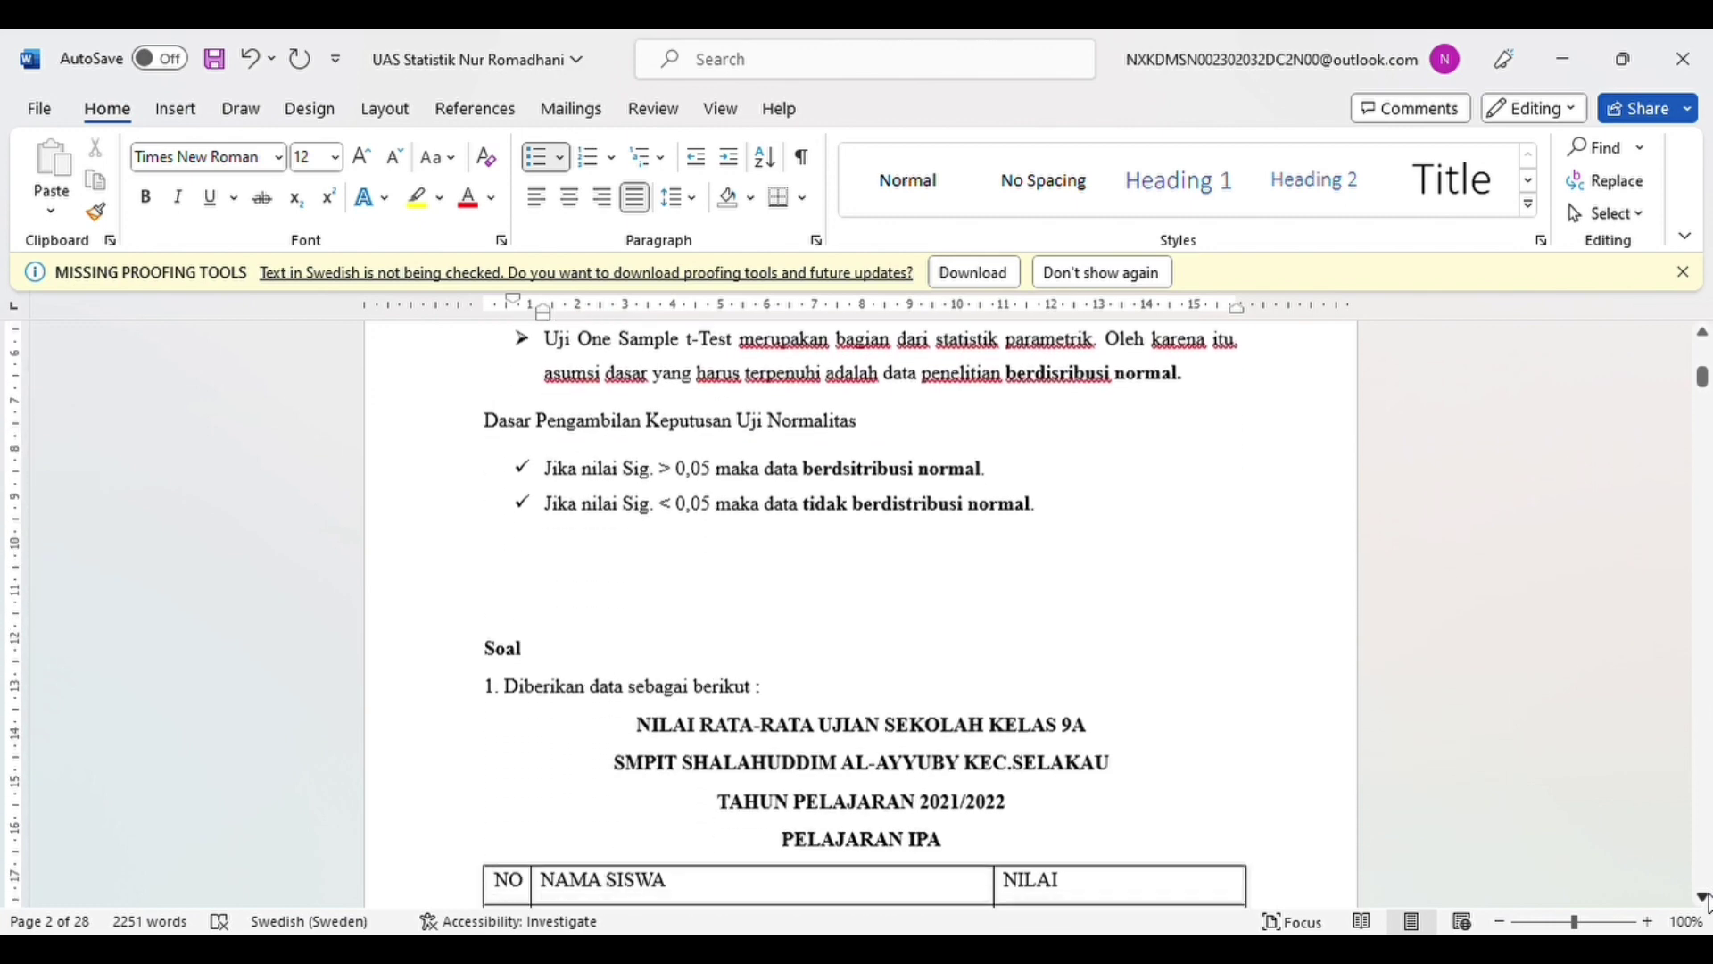
scroll(1704, 902, down, 3)
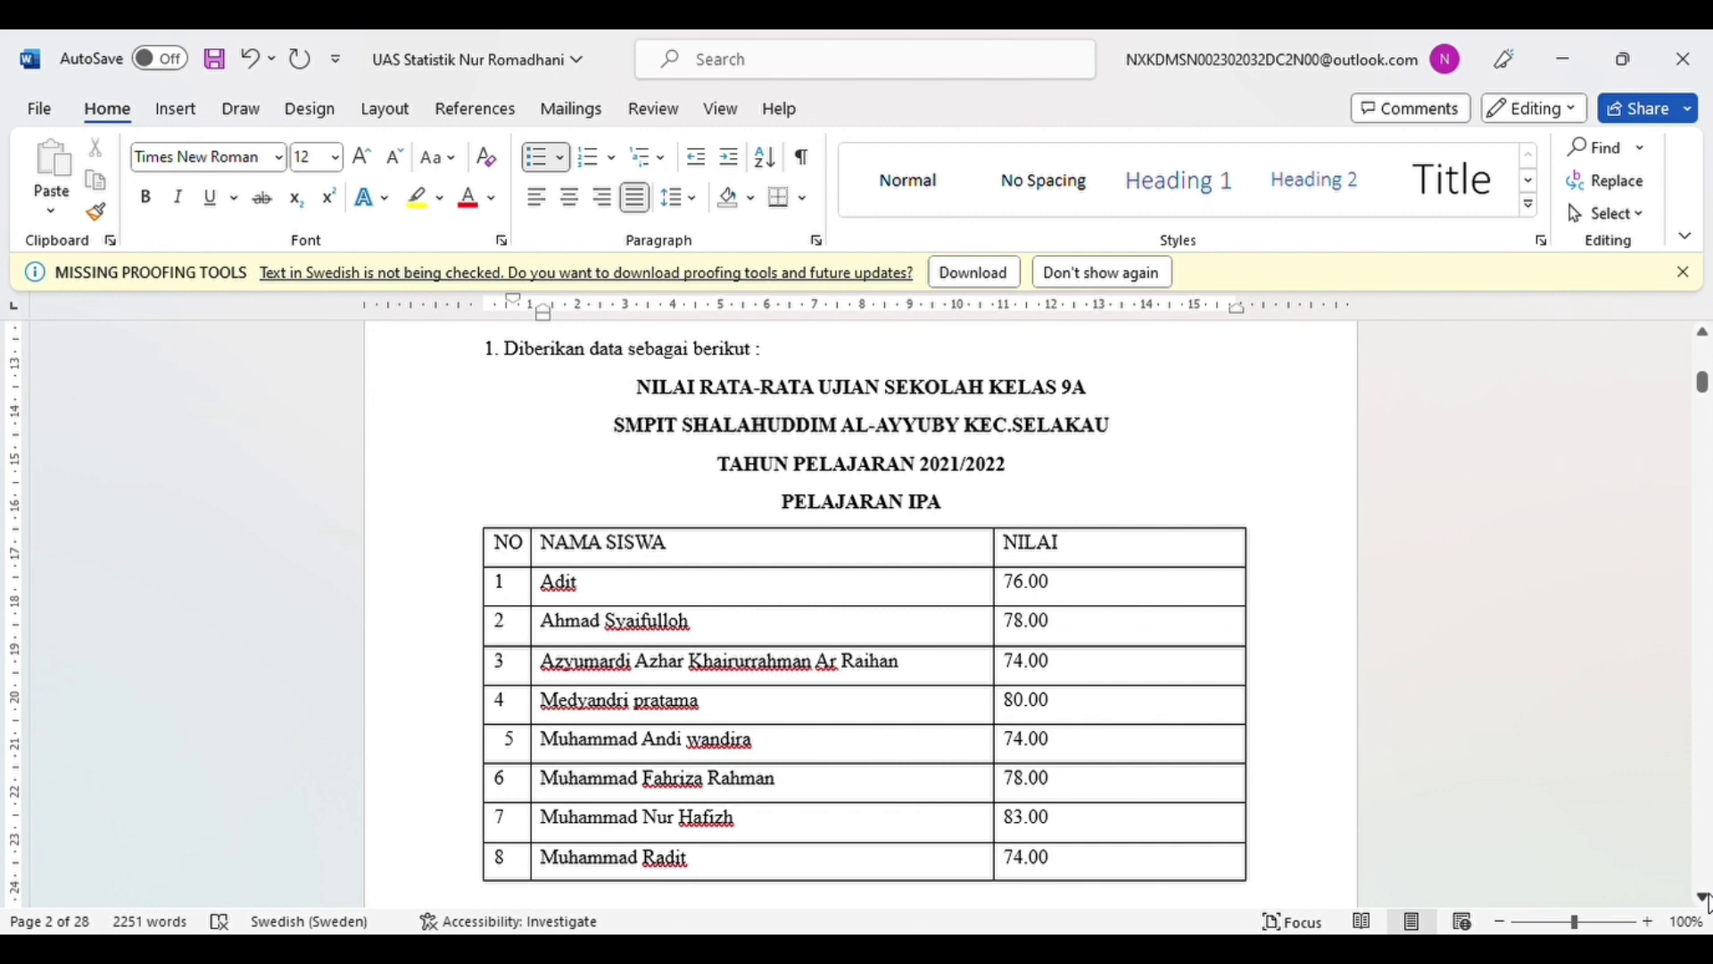
scroll(1706, 901, down, 3)
scroll(1706, 903, down, 7)
scroll(1705, 902, down, 5)
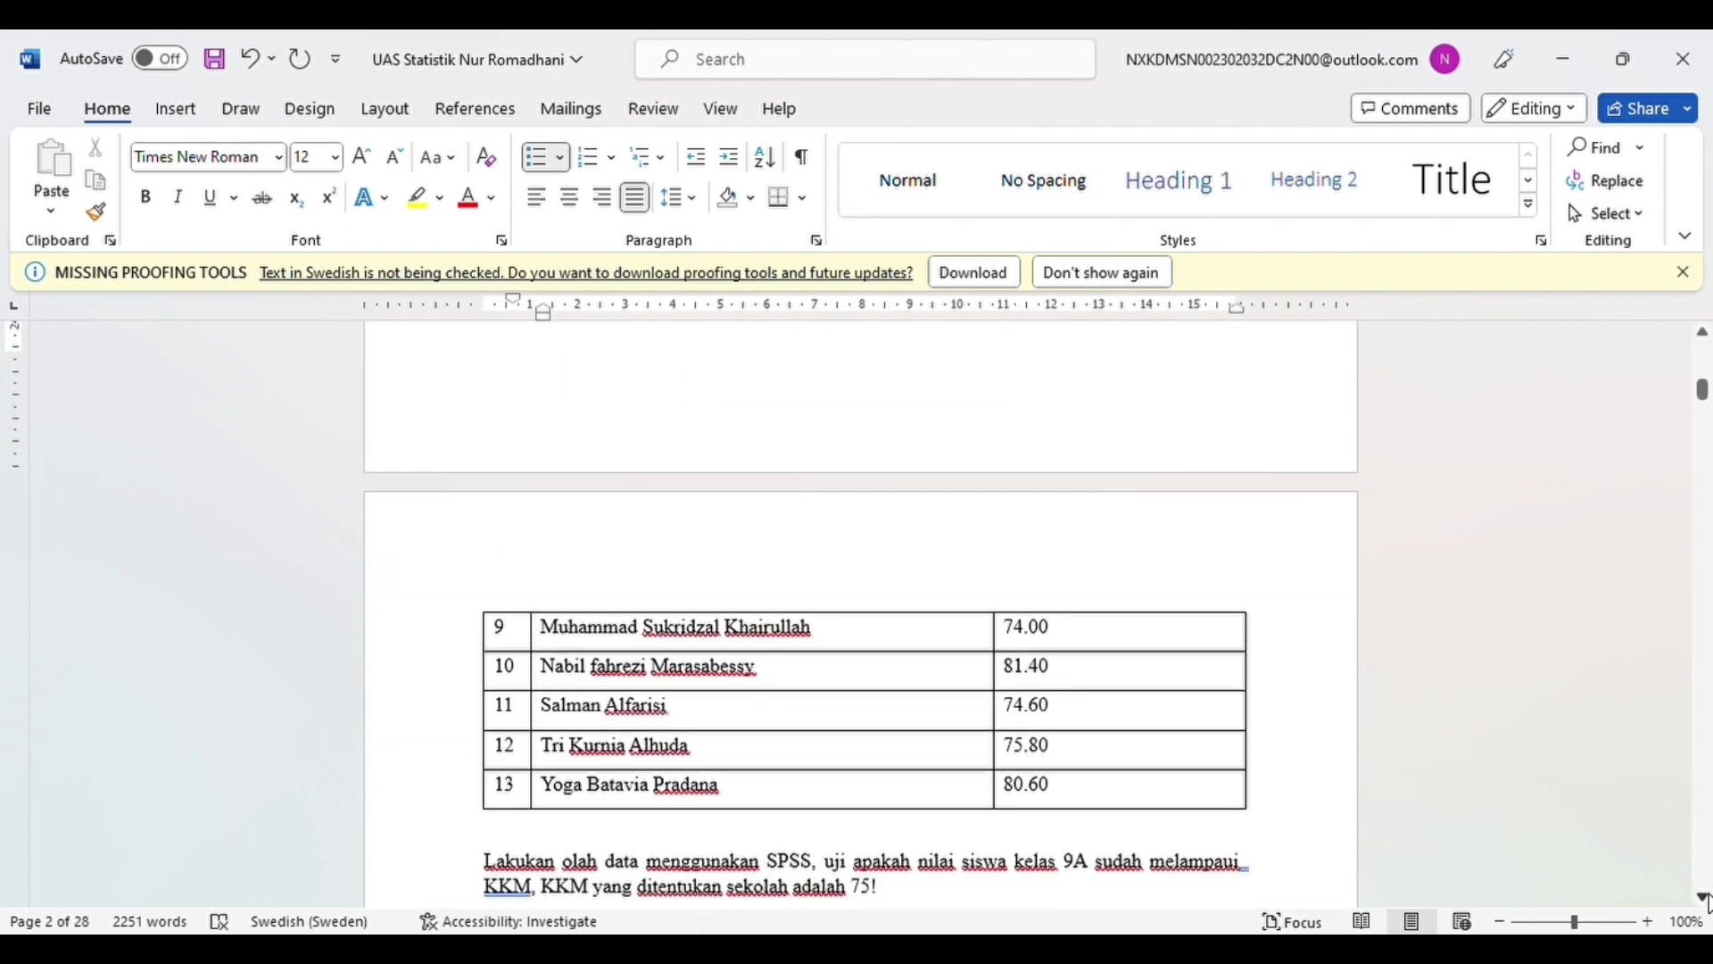
scroll(1705, 901, down, 2)
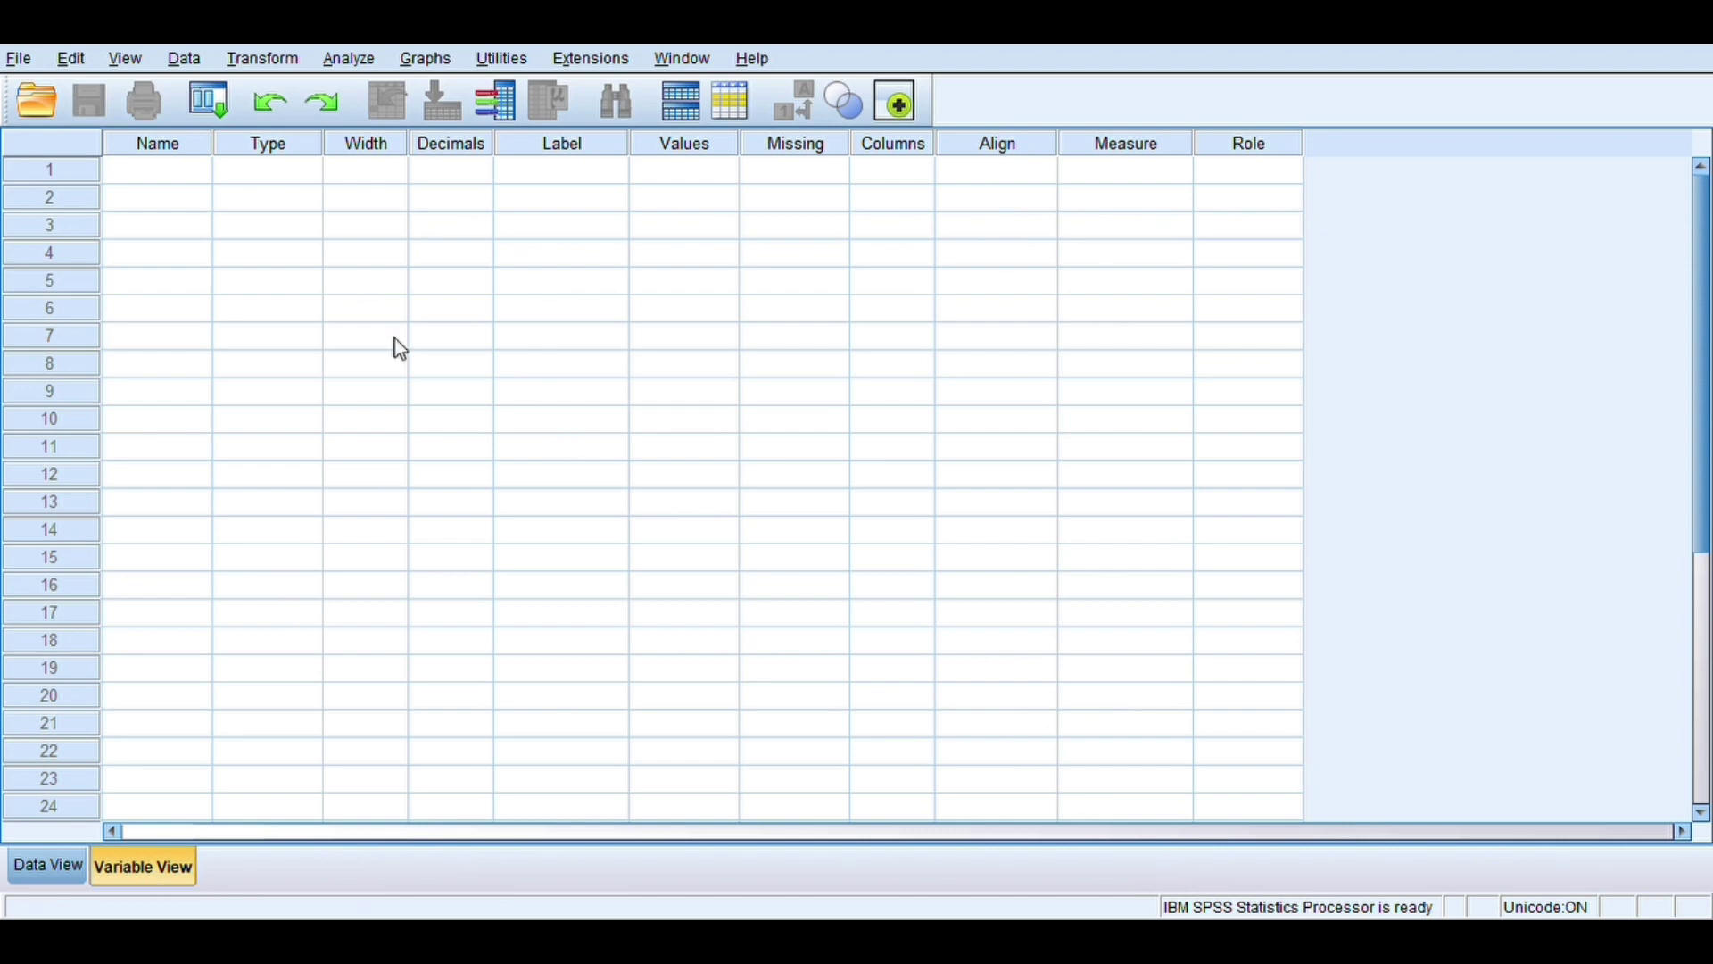
- Switch to SPSS Statistics and define the first variable with the name Nilai
click(193, 177)
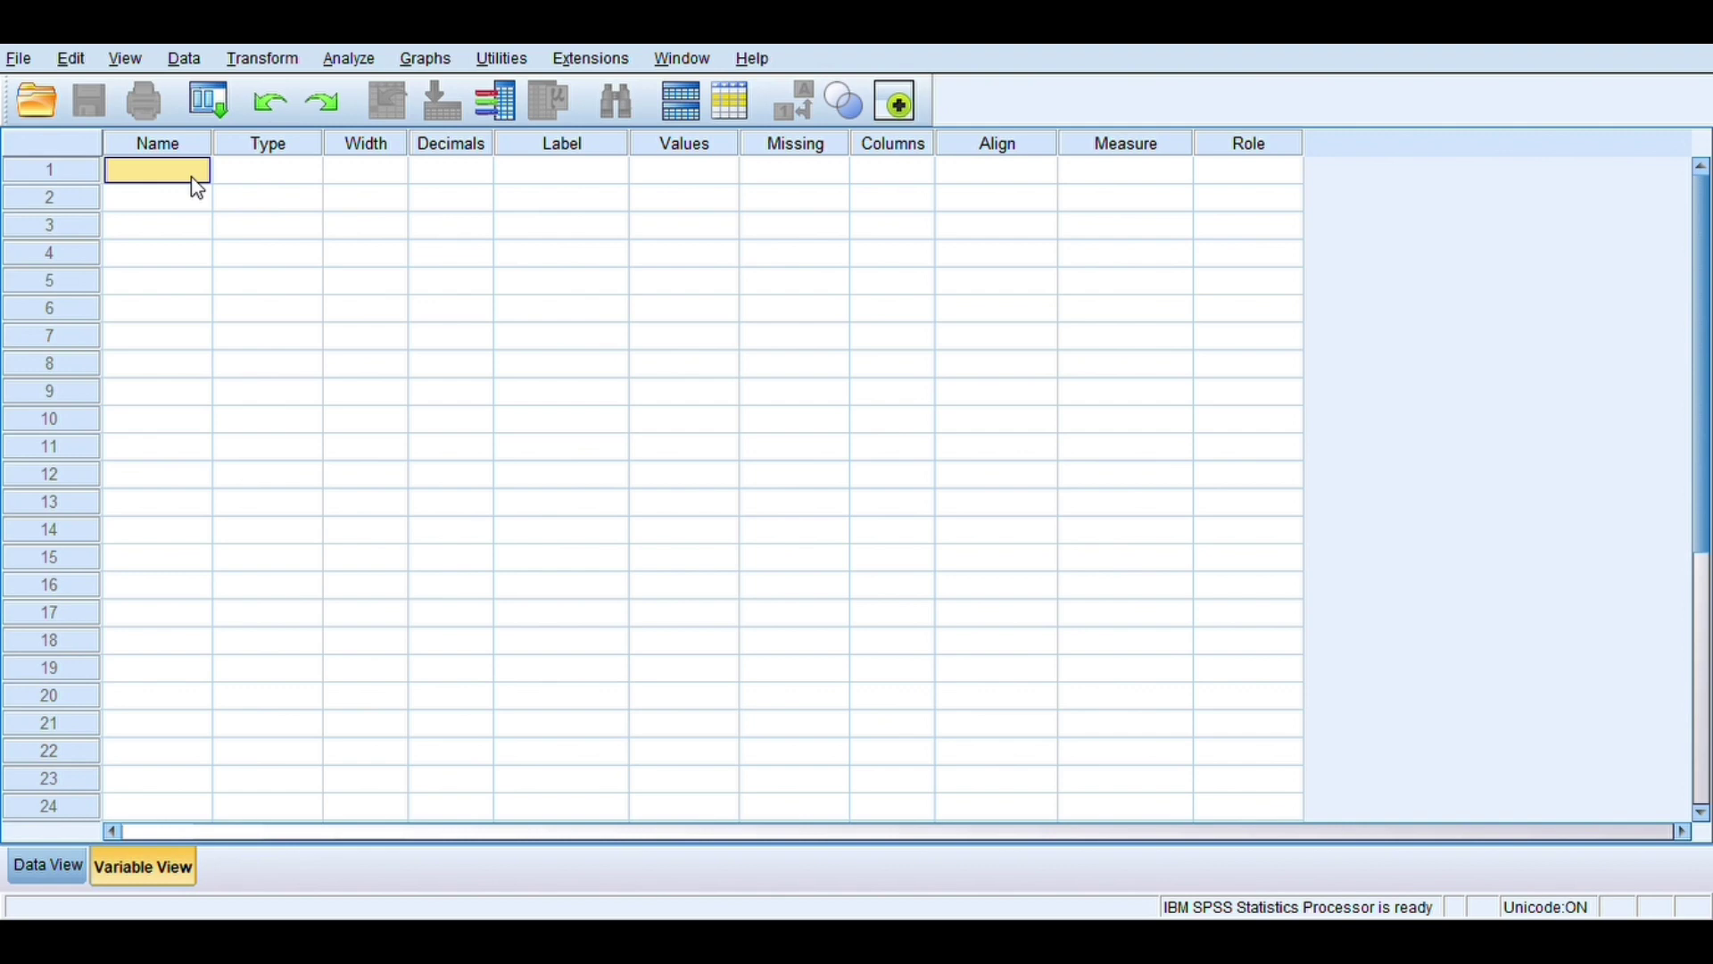
text(N)
text(ila)
key(BackSpace)
text(ai)
- Label the Nilai variable "Nilai rata-rata ujian sekolah kelas 9A" and widen the label column to fit the full text
click(574, 173)
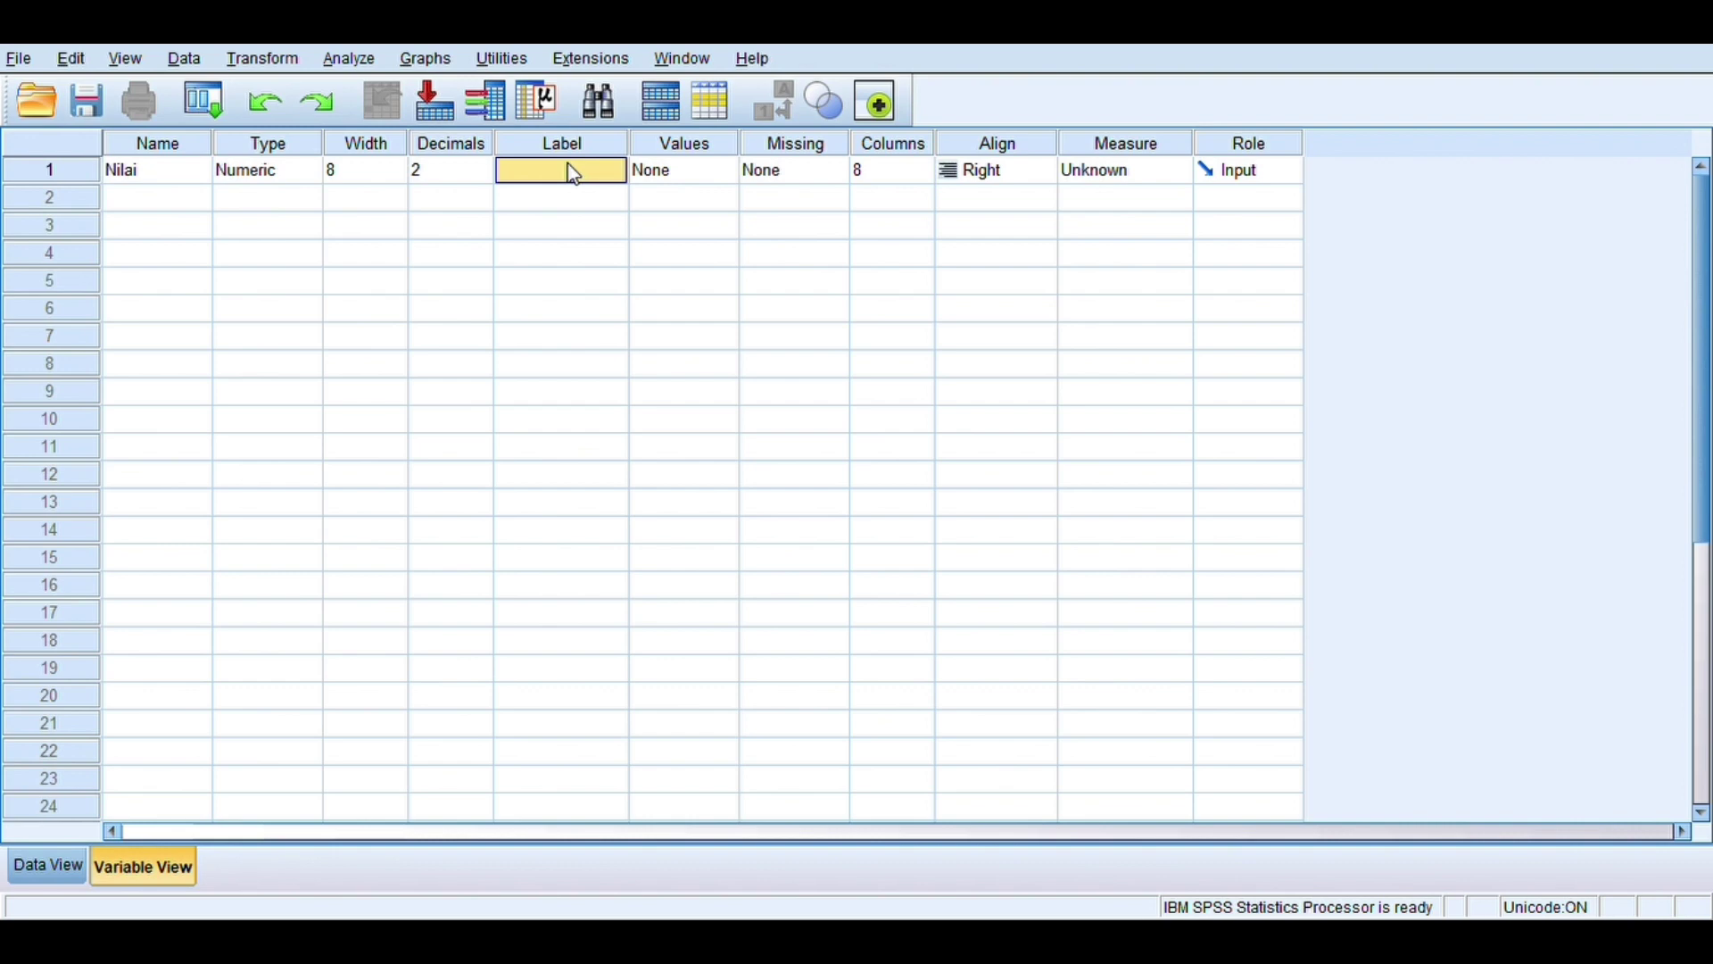
text(Nilai)
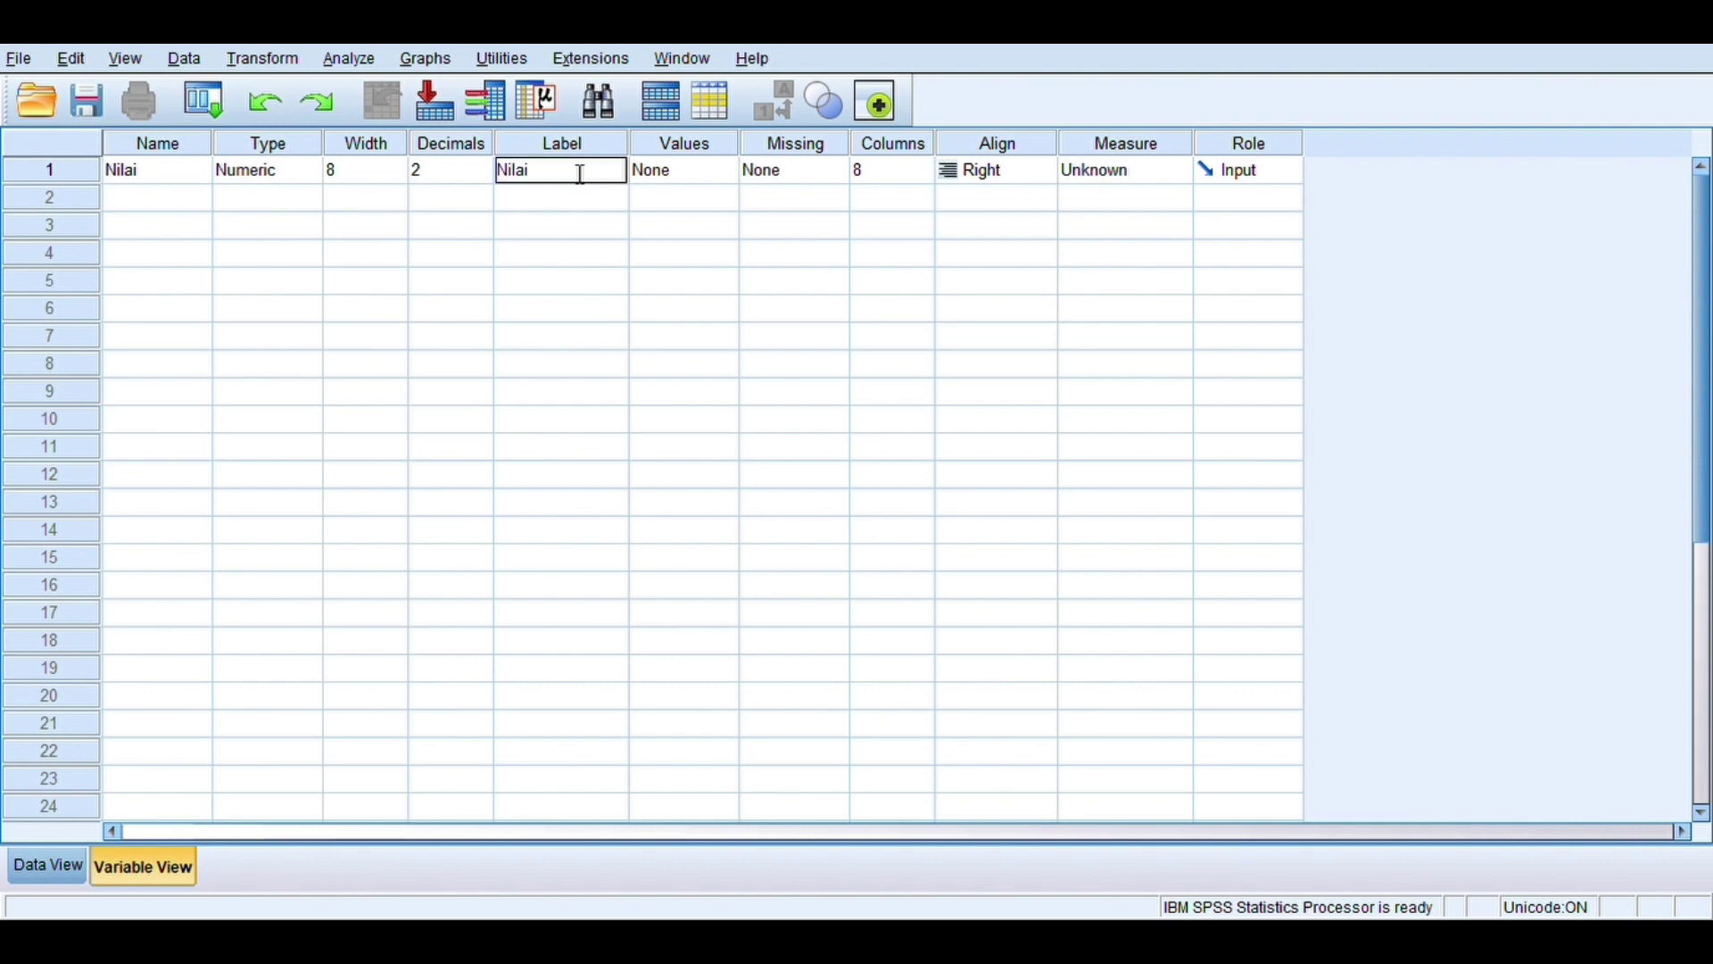
text(ata)
text(-ra)
text(ta ujian)
text( sekolah)
text( kelas)
text( 9)
text(A)
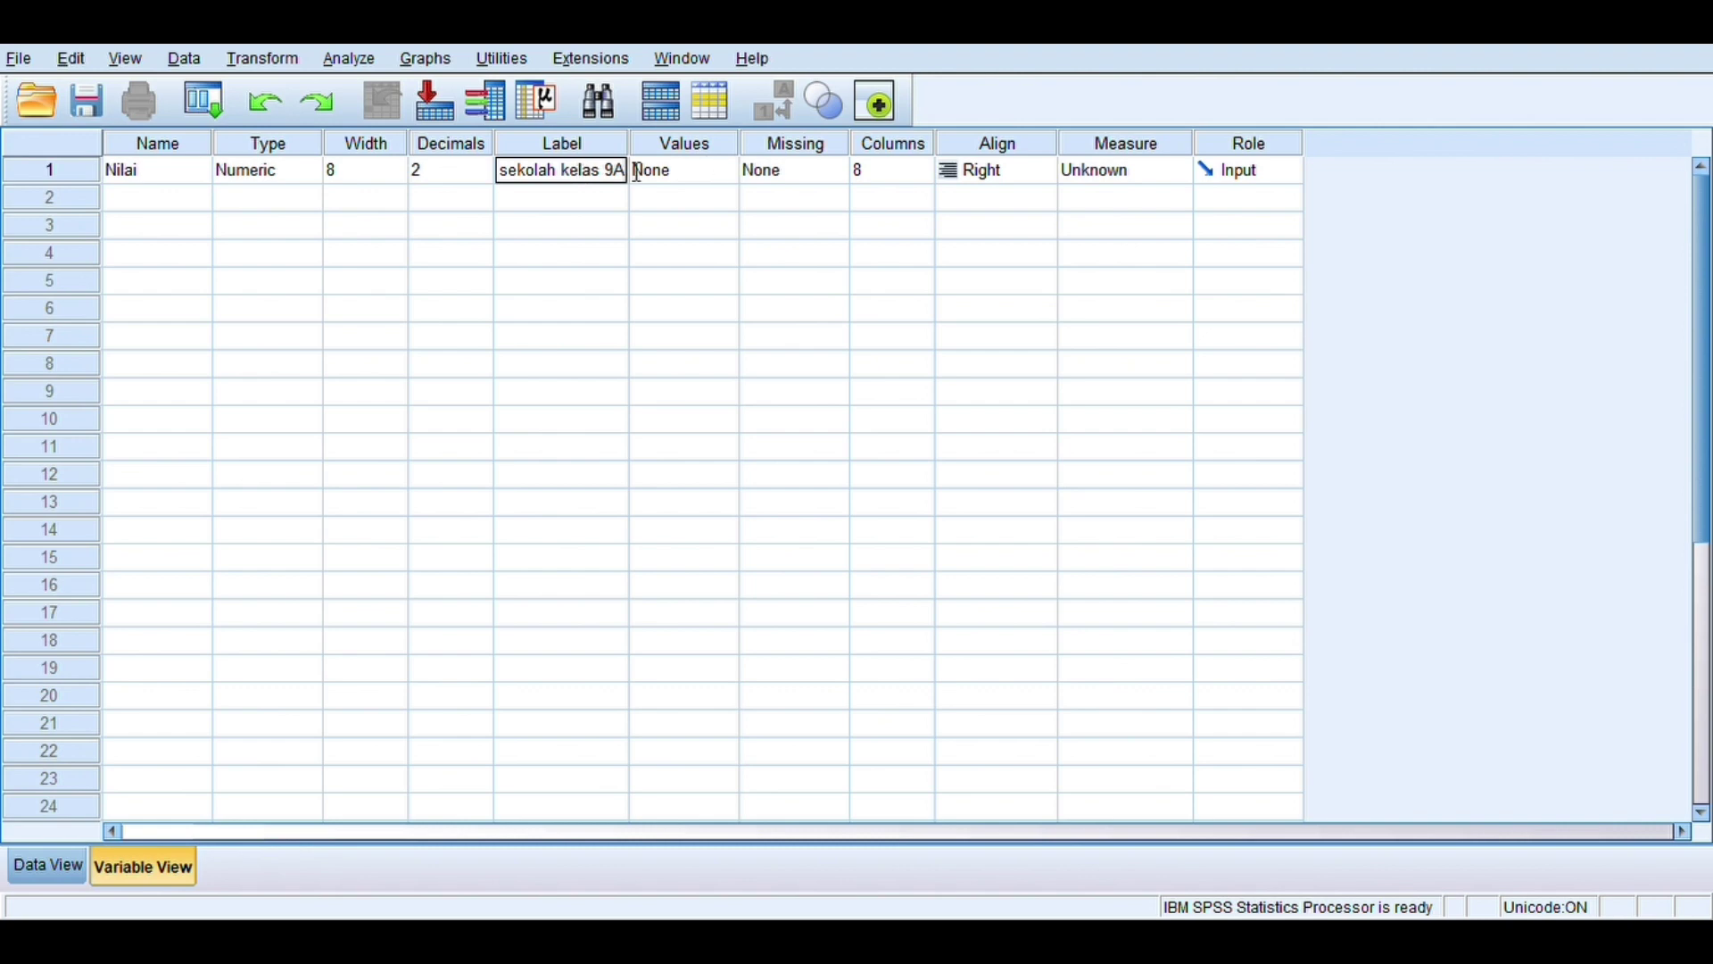
drag(630, 153, 790, 154)
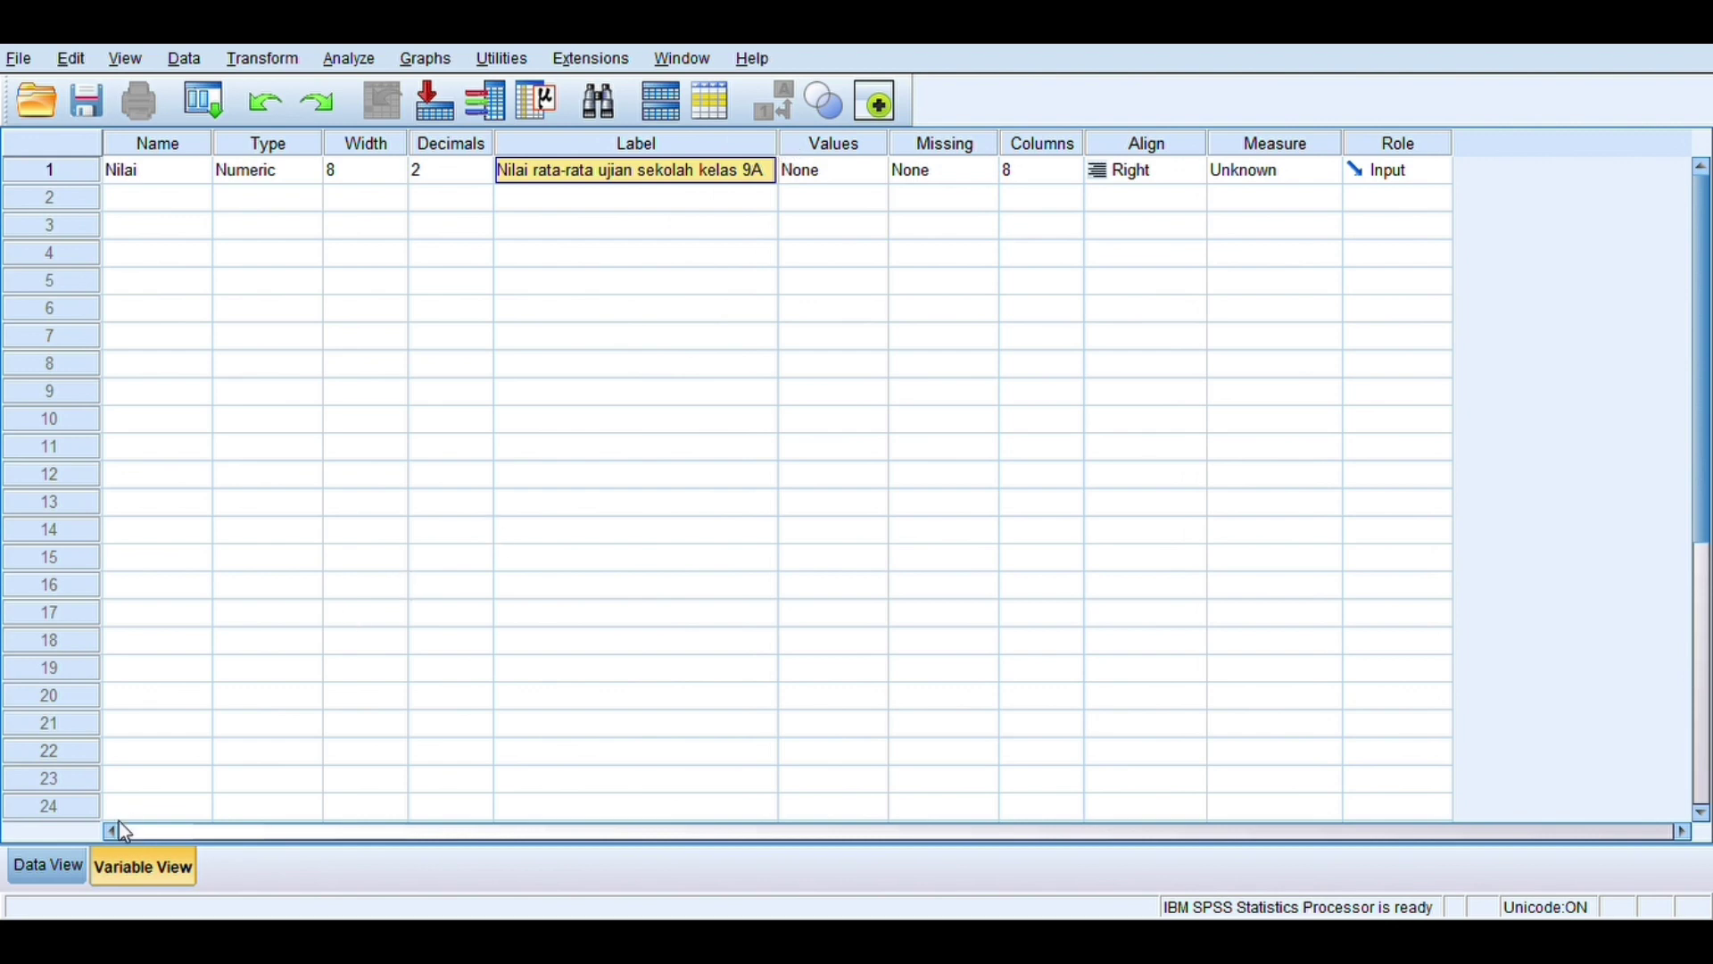
- Enter the Nilai data in order: 76.00, 78.00, 74.00, 80.00, 74.00, 78.00, 83.00, 74.00, 74.00, 81.40, 74.60, 75.80, 80.60
click(64, 862)
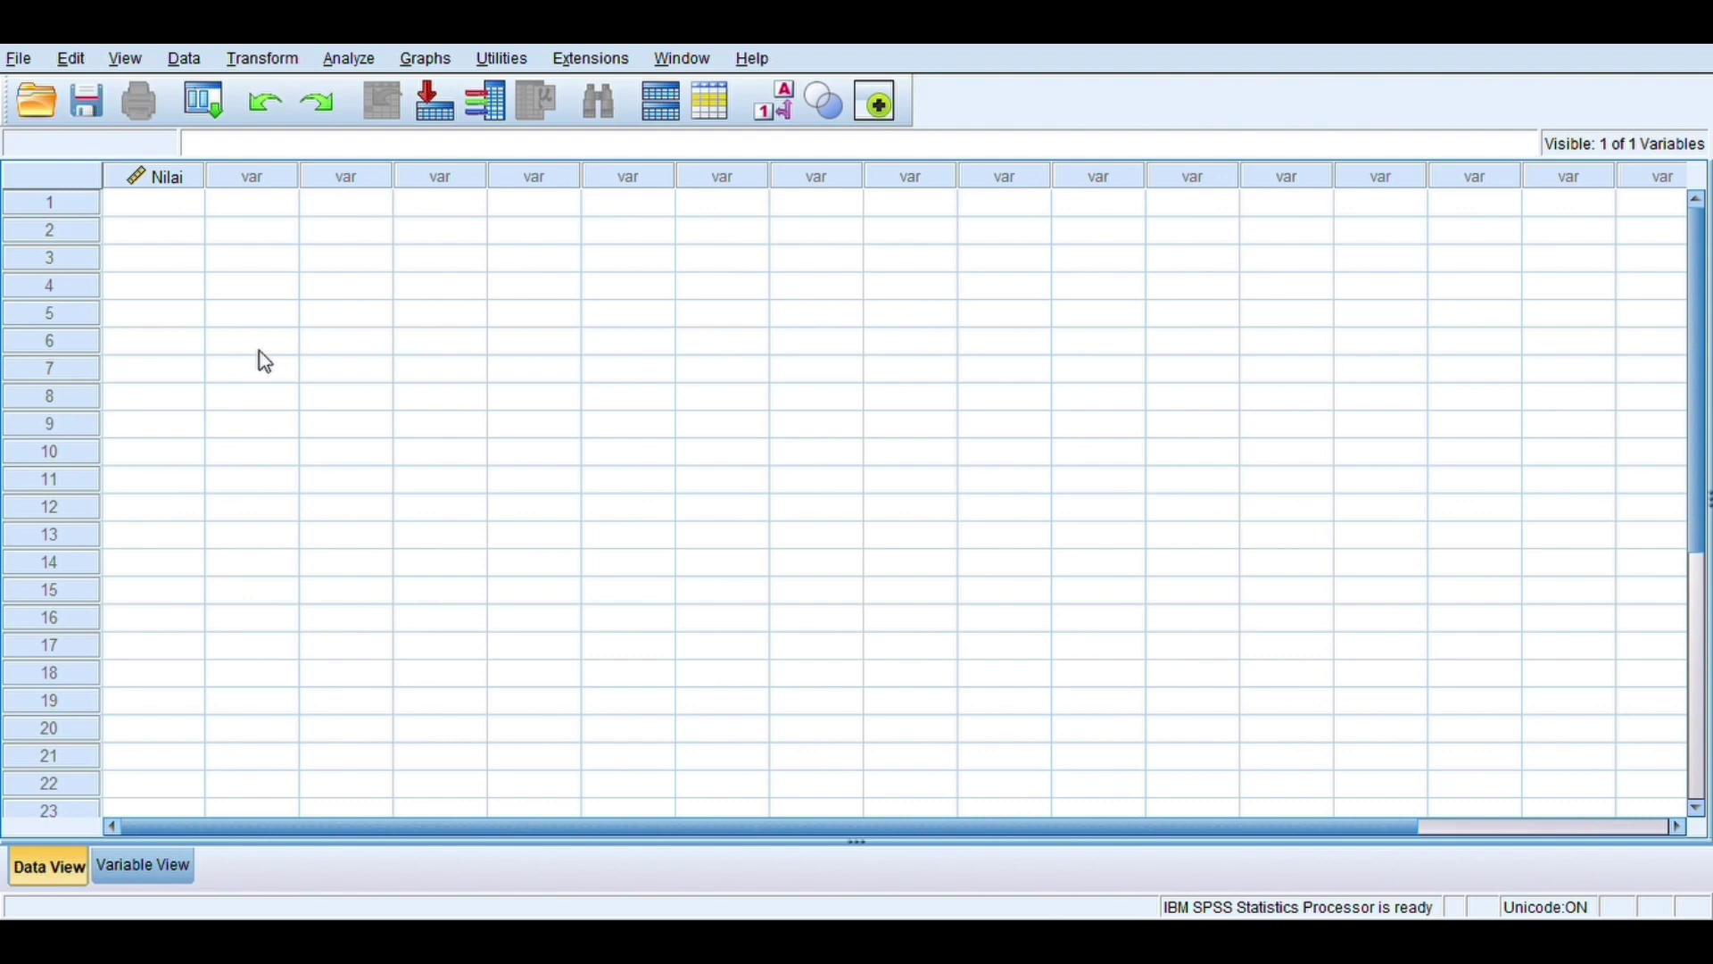
click(190, 208)
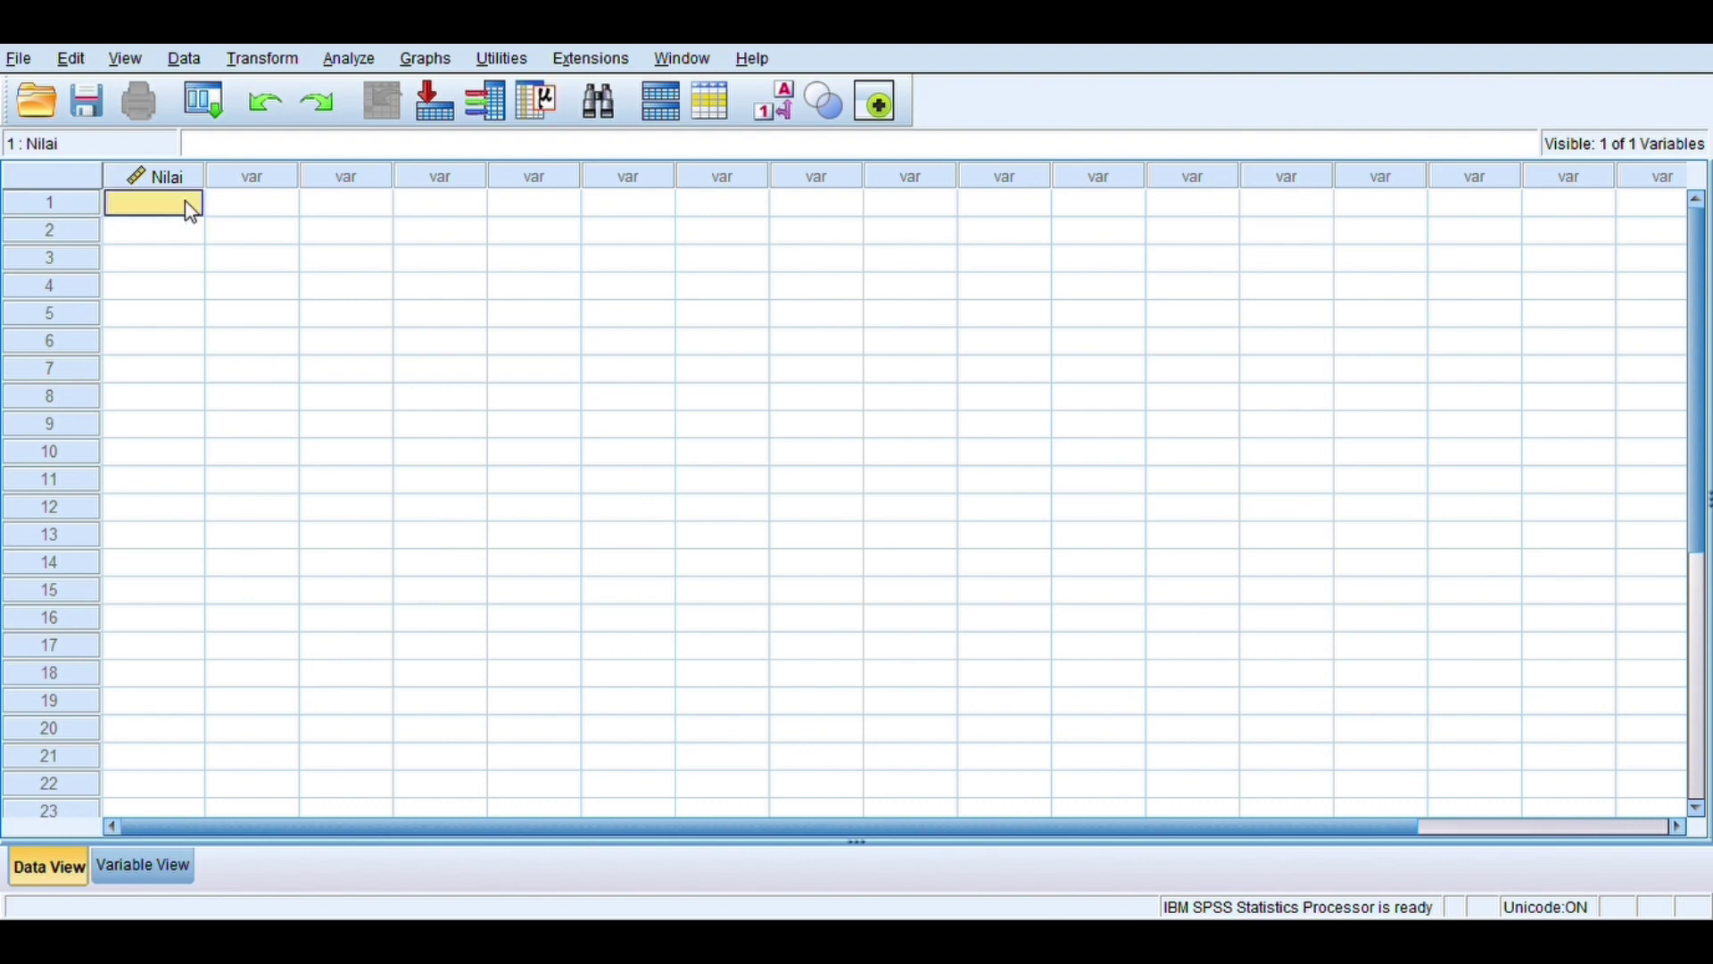
text(76.00 78.00 74.00 80.00 74.00 78.00 83.00 74.00 74.00 81.40 74.60 75.80 80.60)
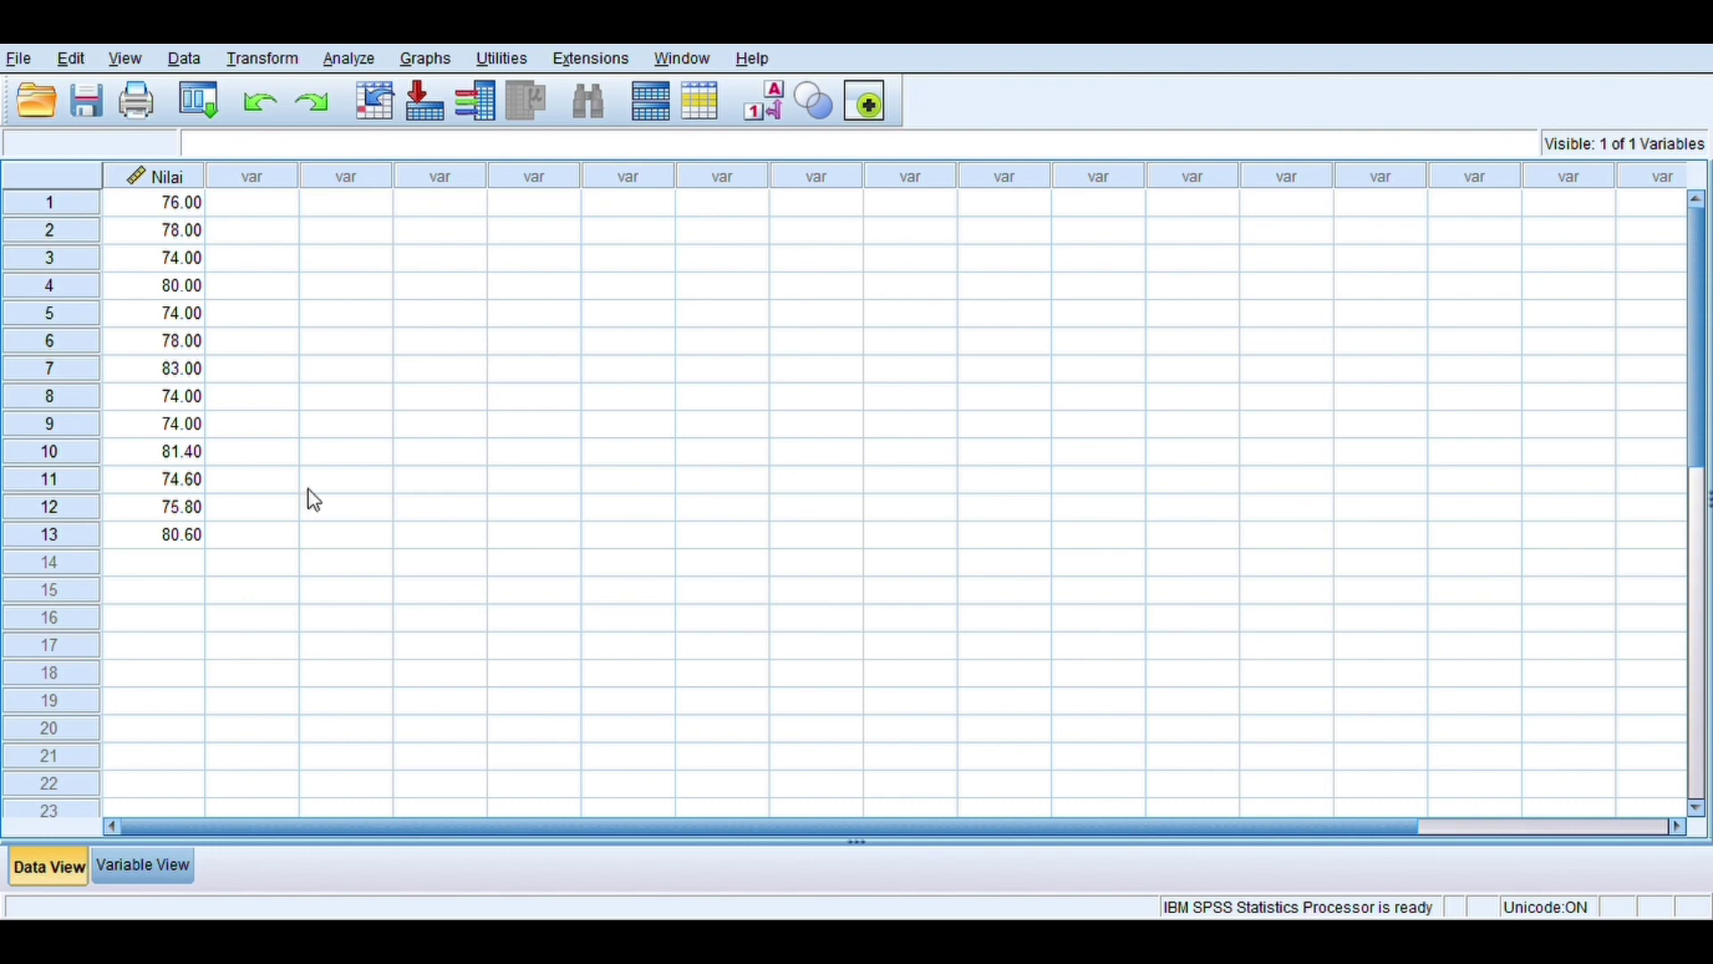
- Run the Explore analysis with Nilai as the dependent variable and normality plots with tests enabled
click(363, 67)
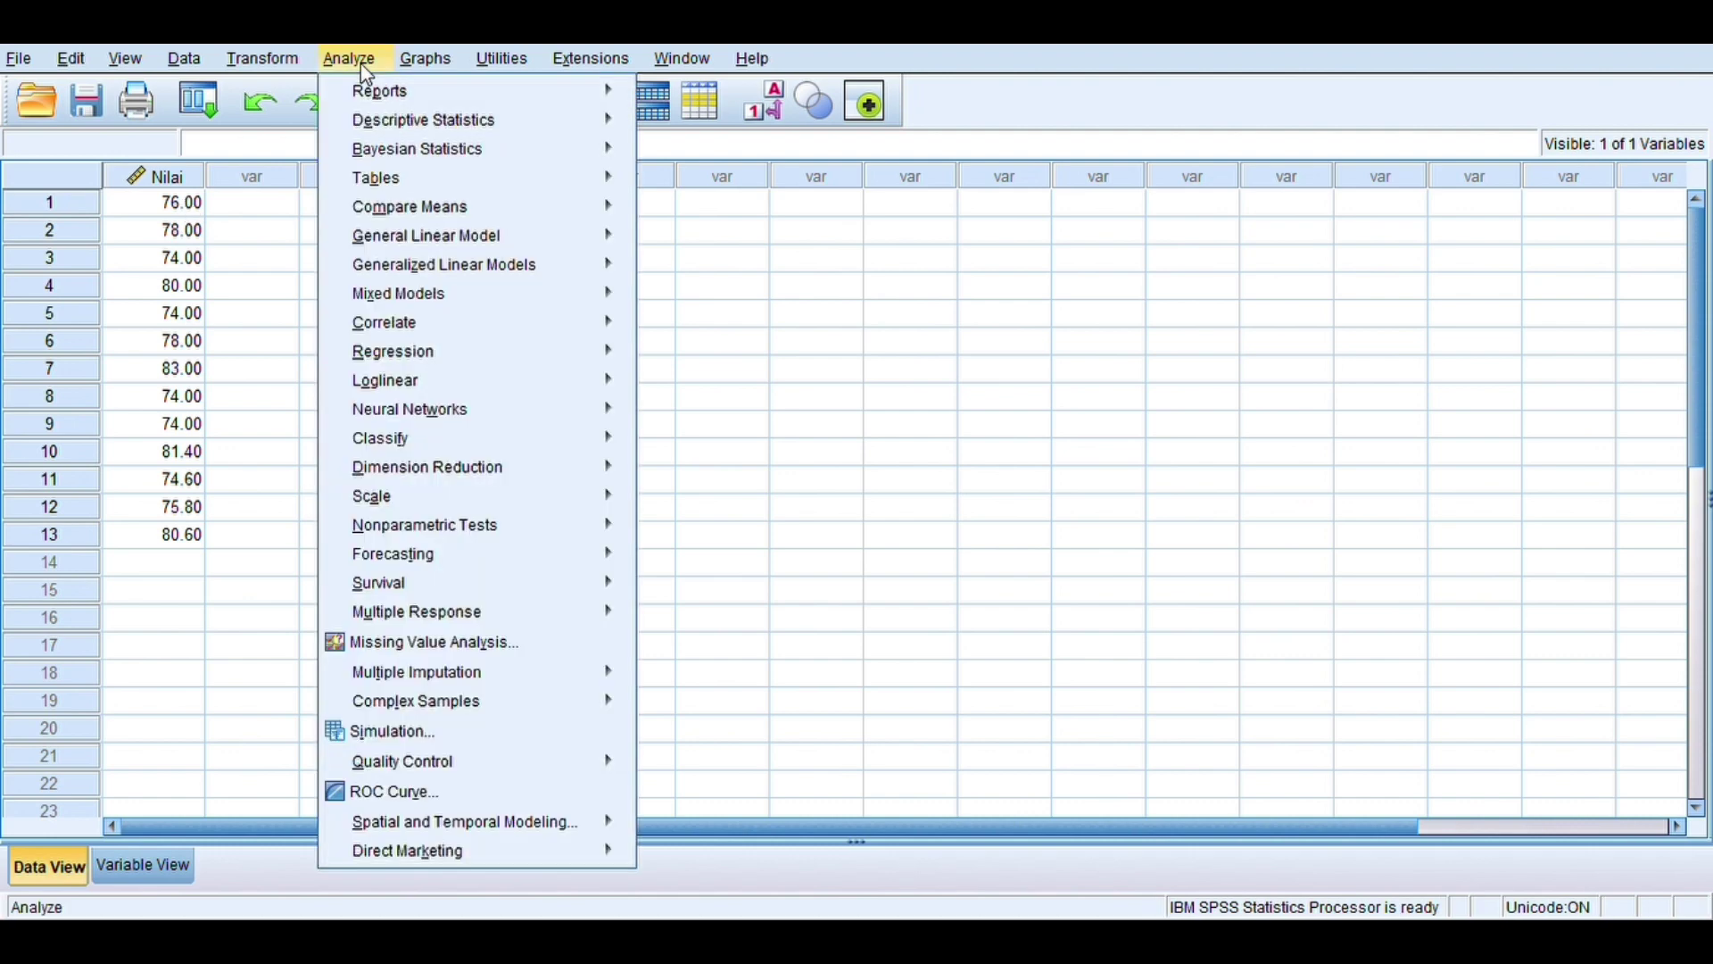
mouse_move(446, 128)
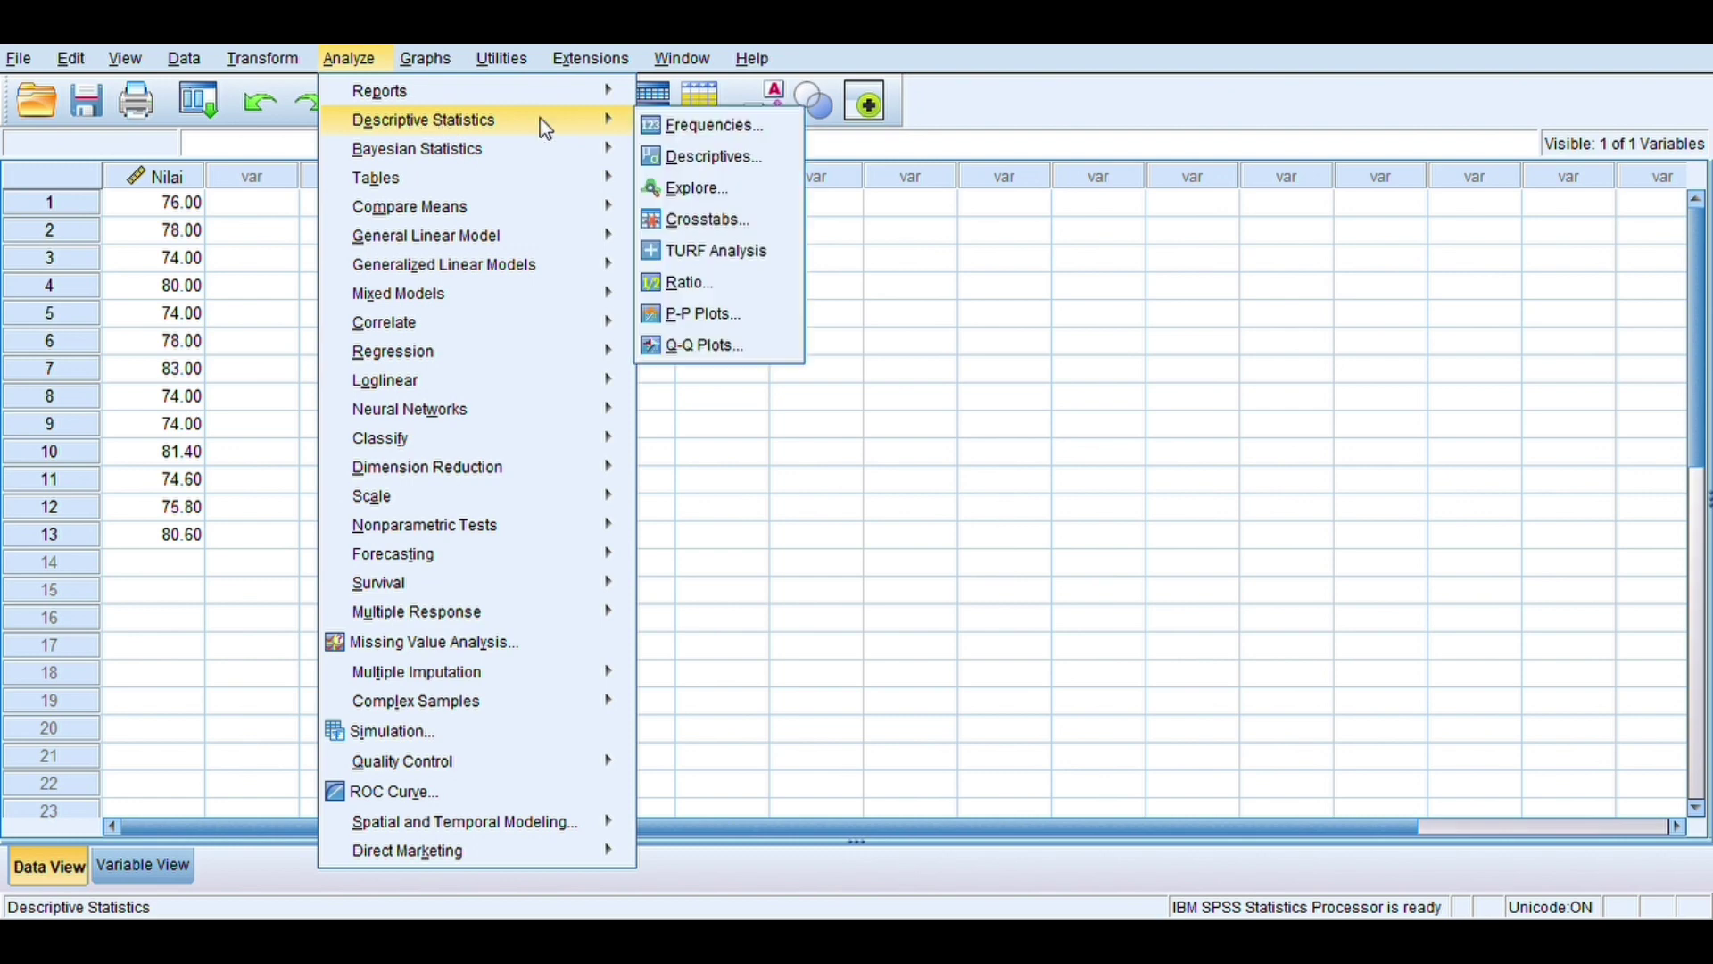
click(739, 190)
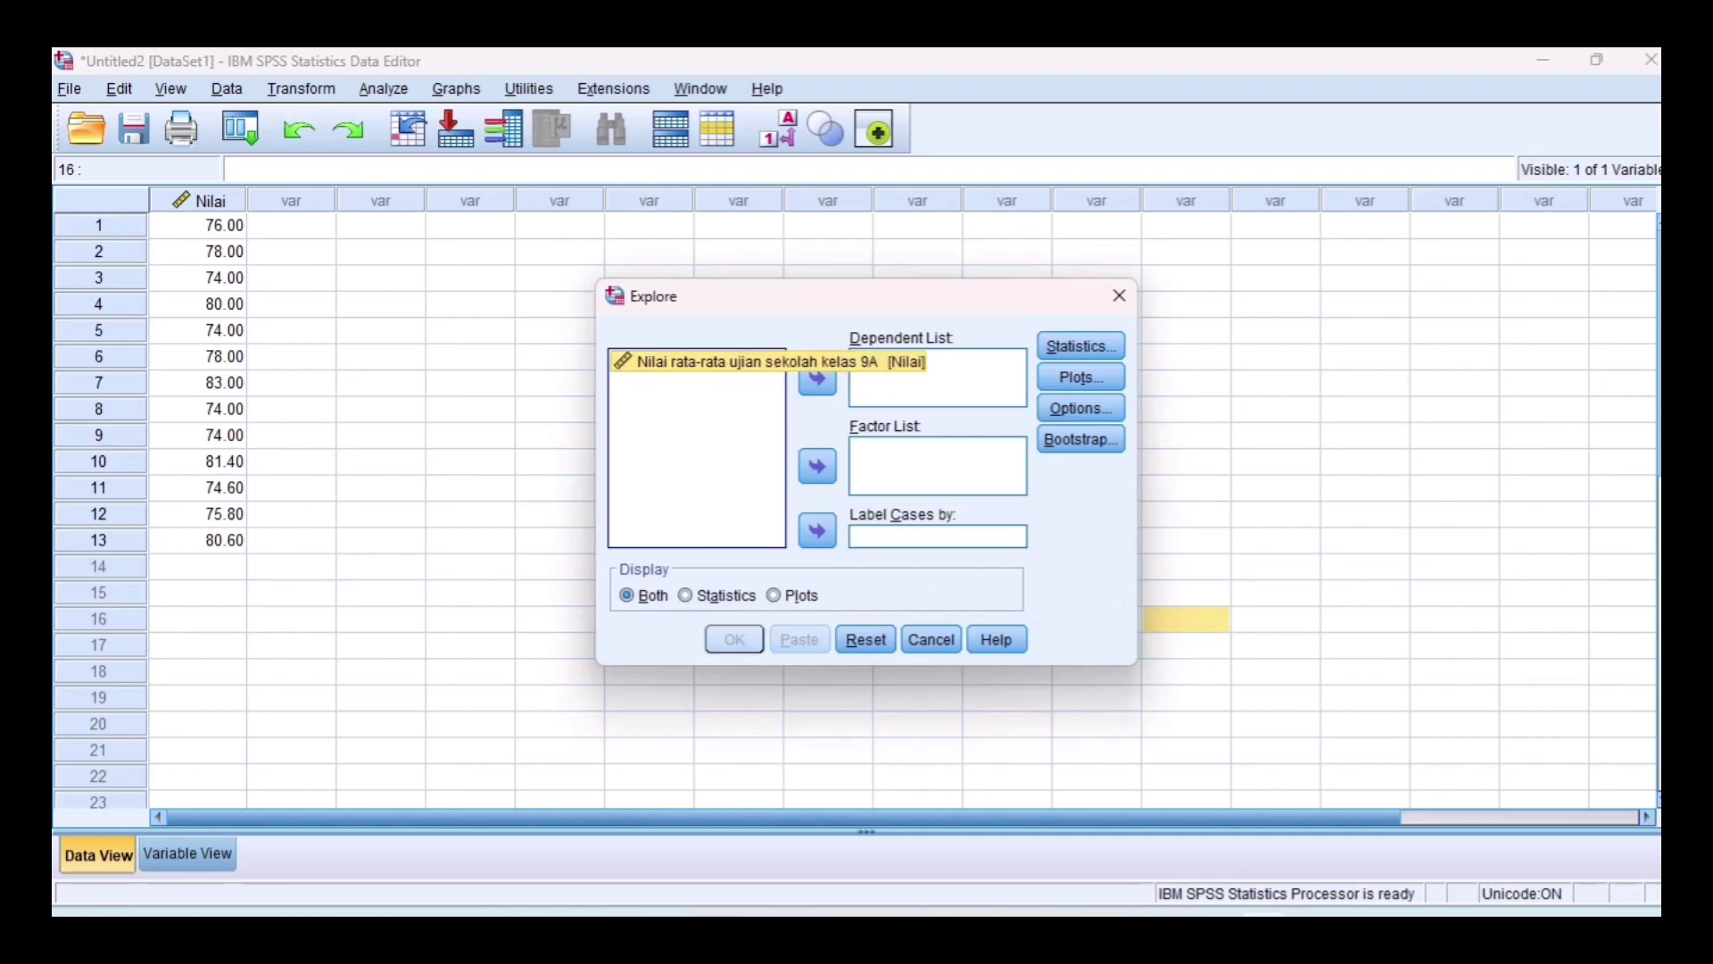
click(817, 378)
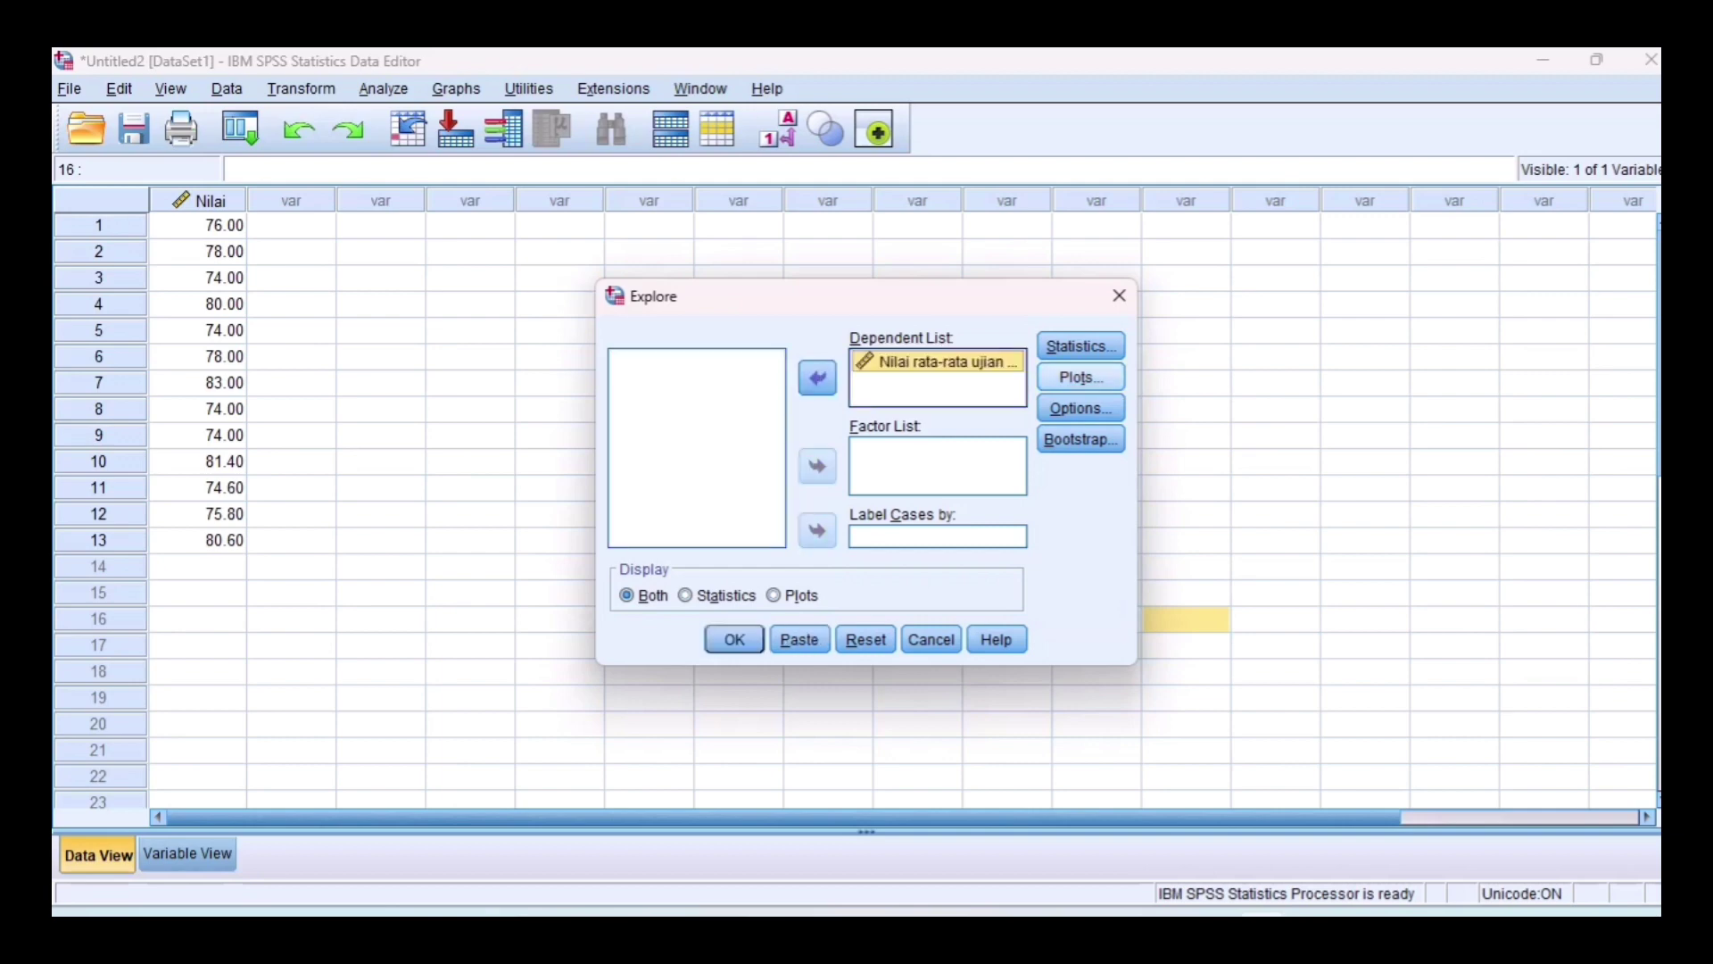
click(1081, 377)
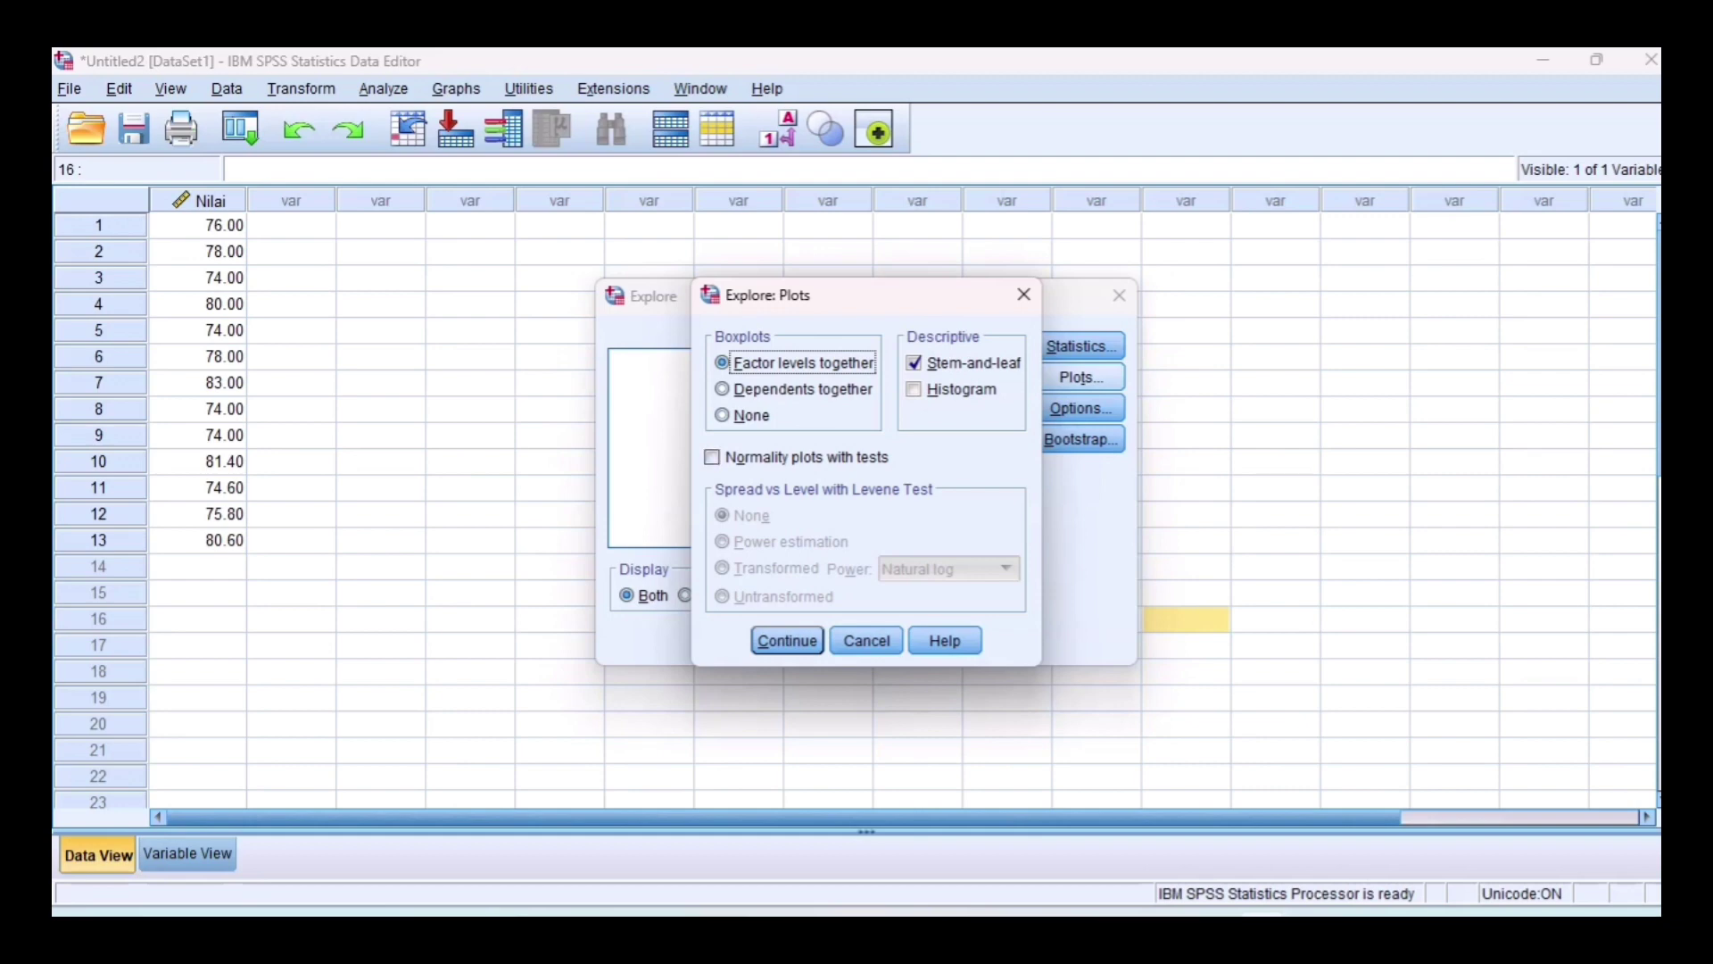
click(712, 456)
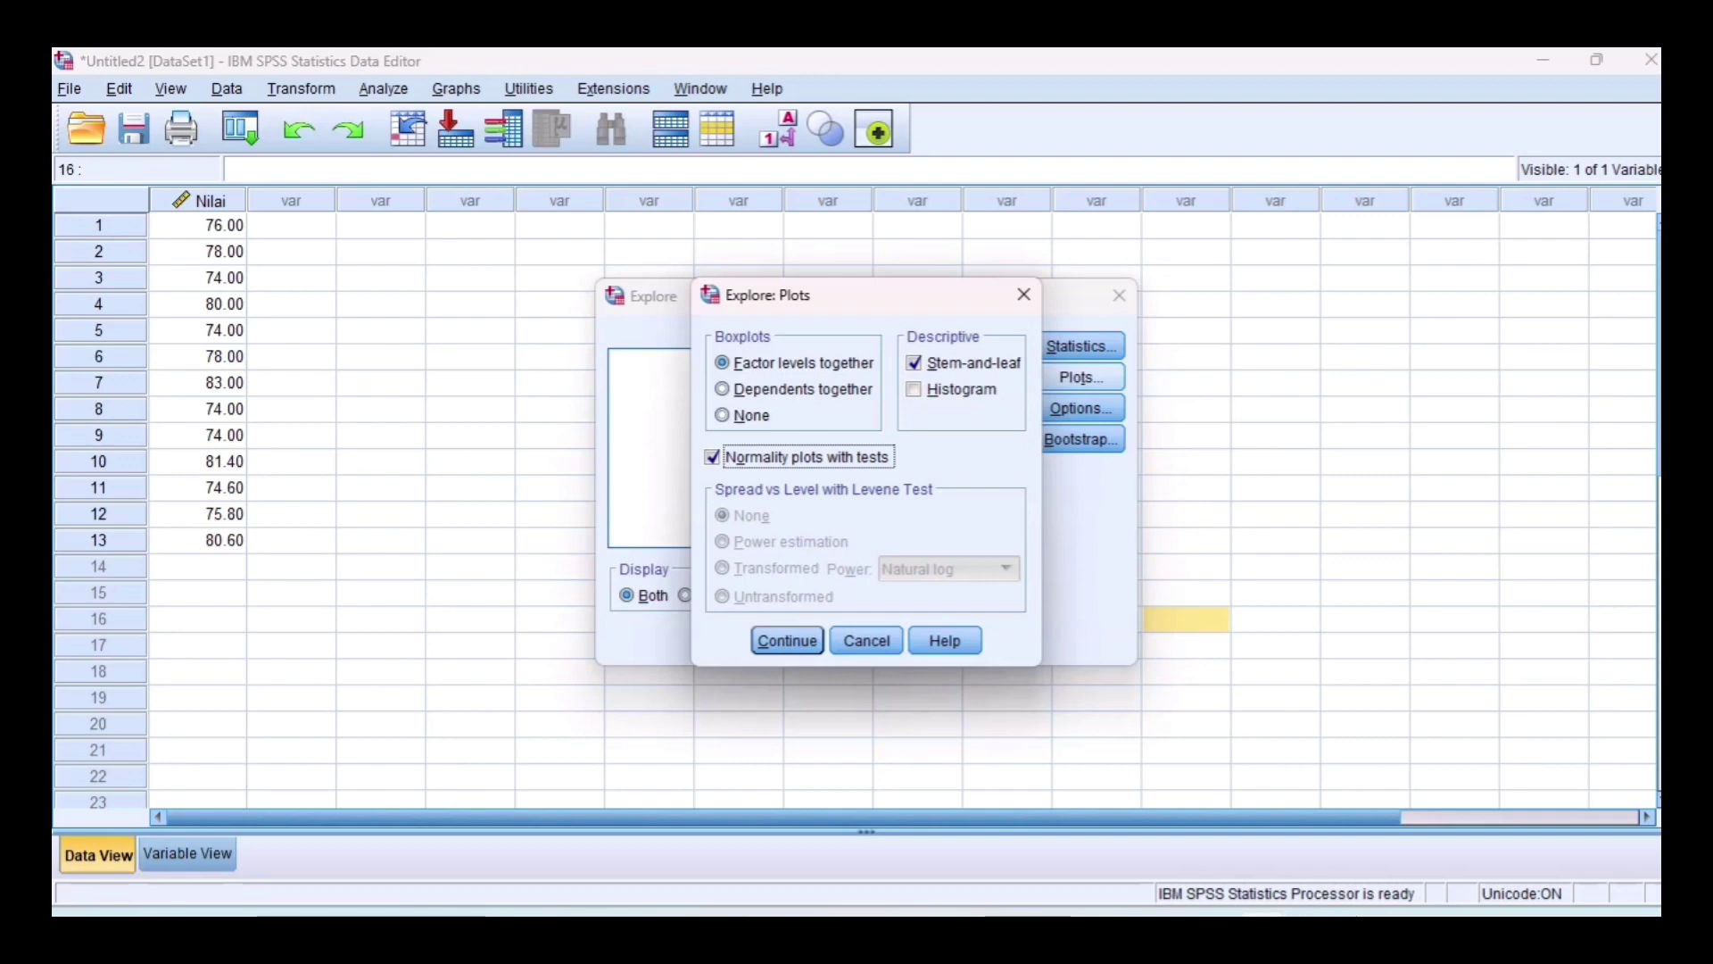
click(787, 640)
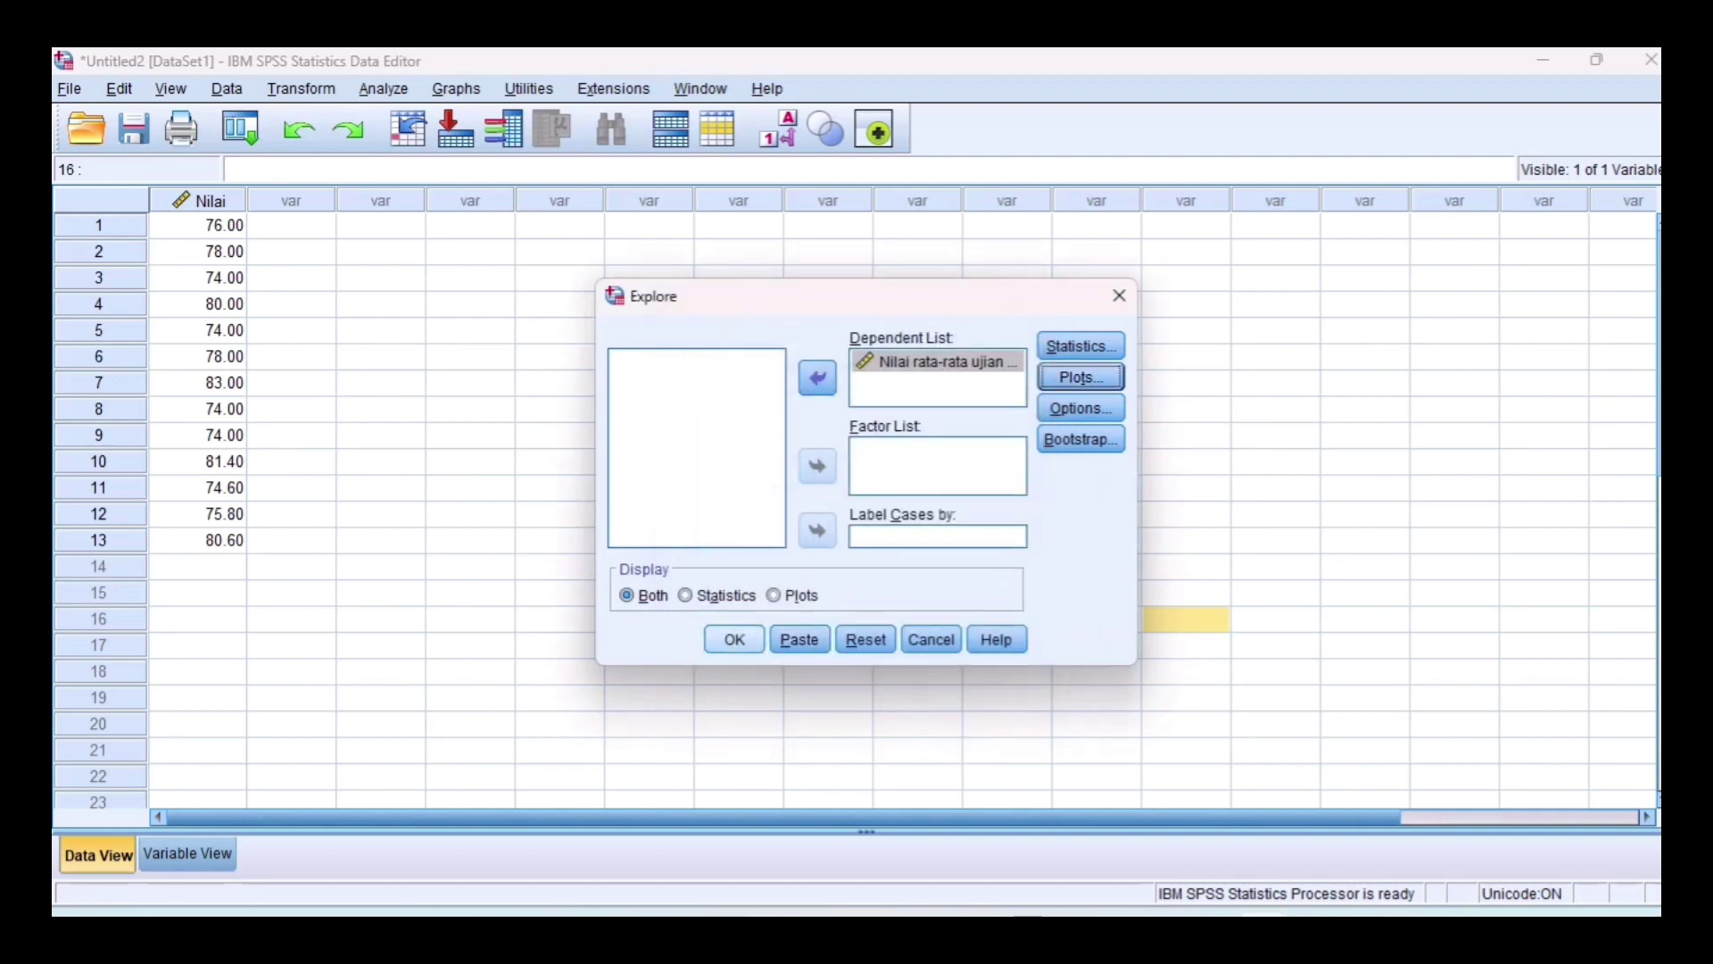
click(734, 639)
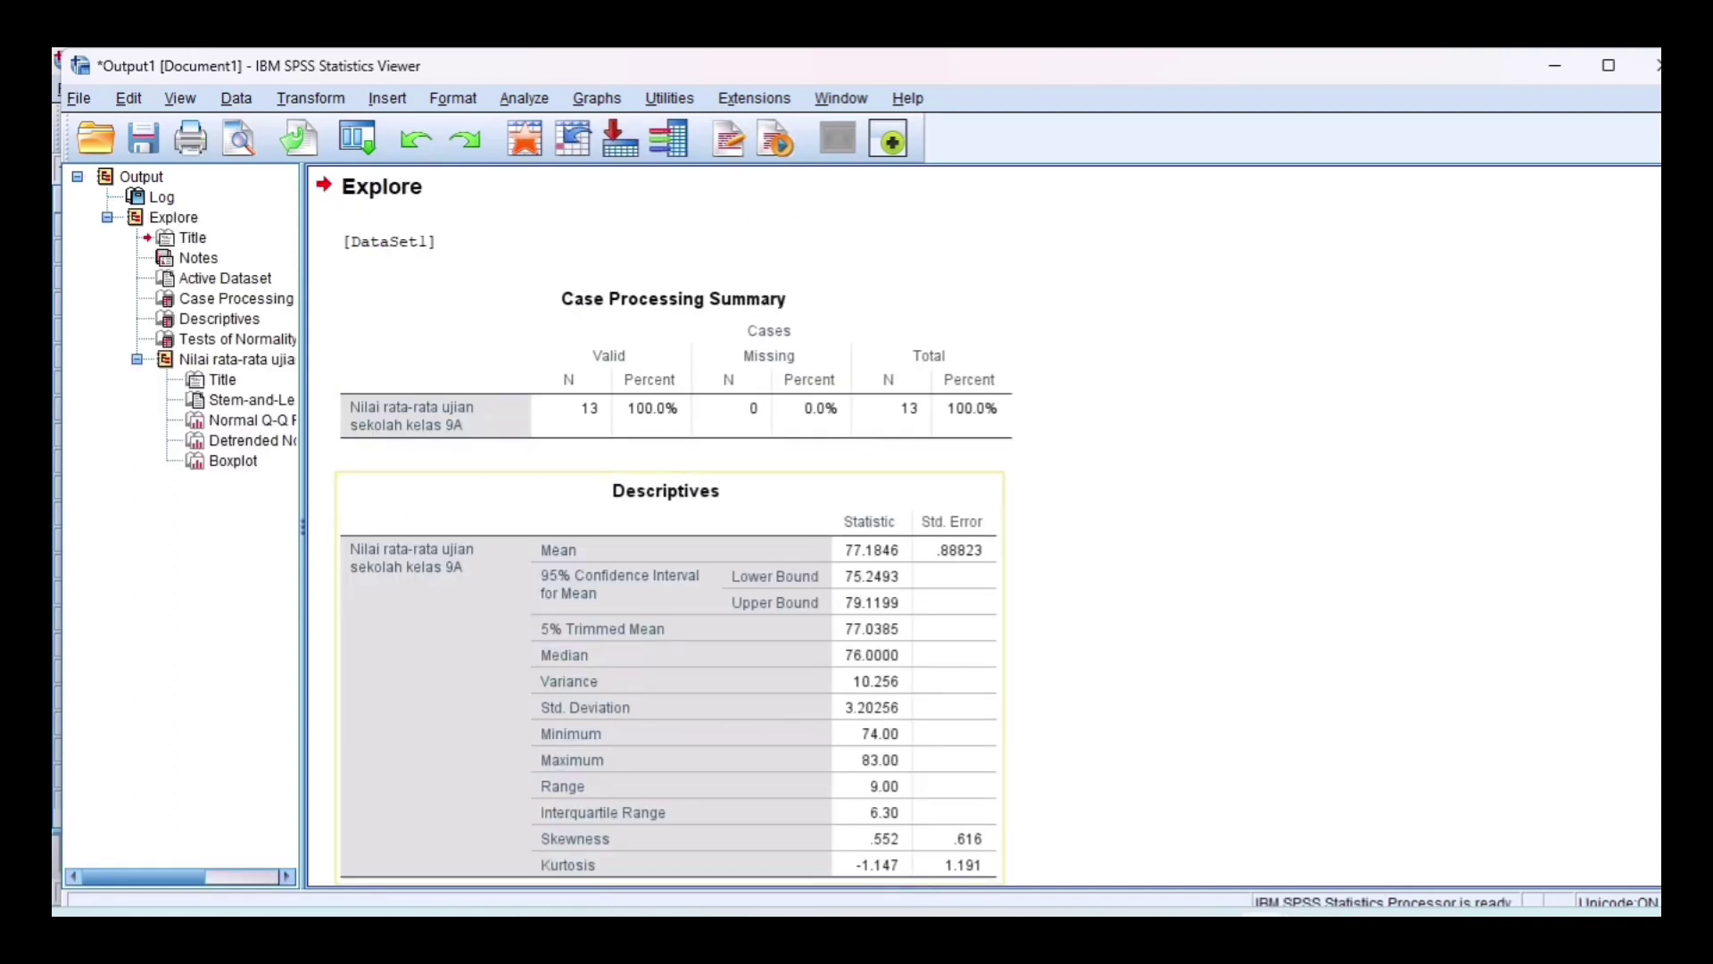
- Examine the Tests of Normality table in the Explore output for the Kolmogorov-Smirnov and Shapiro-Wilk significance
scroll(982, 544, down, 5)
scroll(981, 544, down, 1)
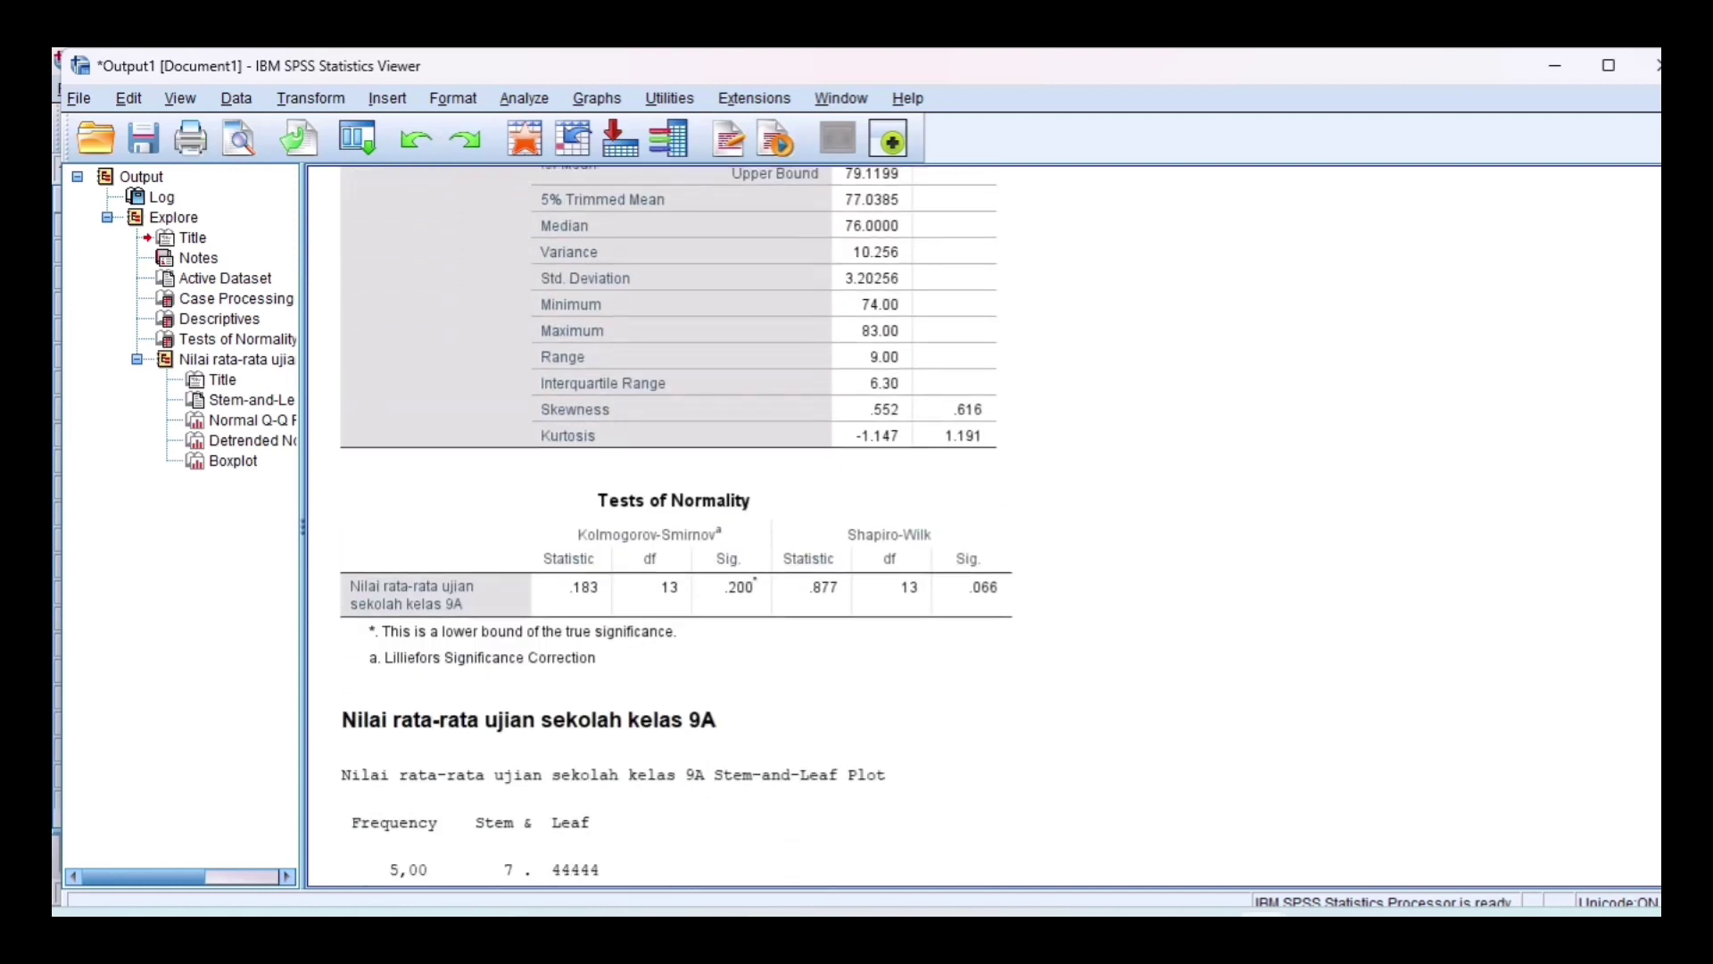
scroll(981, 544, down, 1)
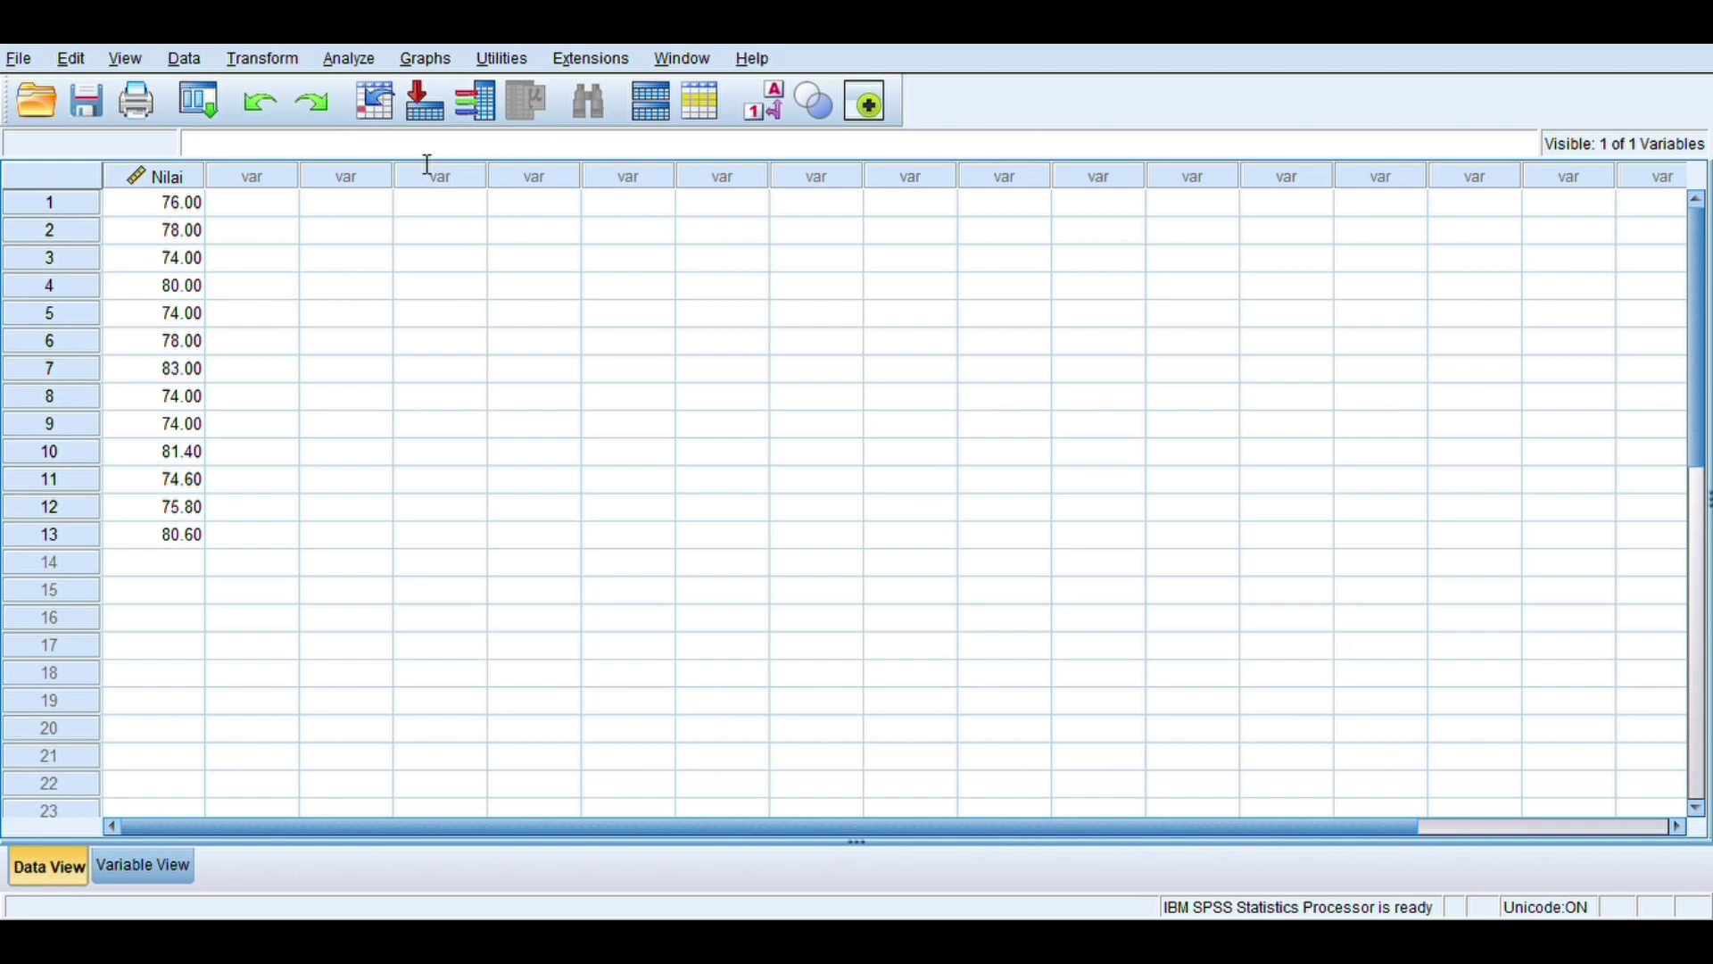
- Run a One-Sample T Test on the Nilai variable with a test value of 75
click(372, 71)
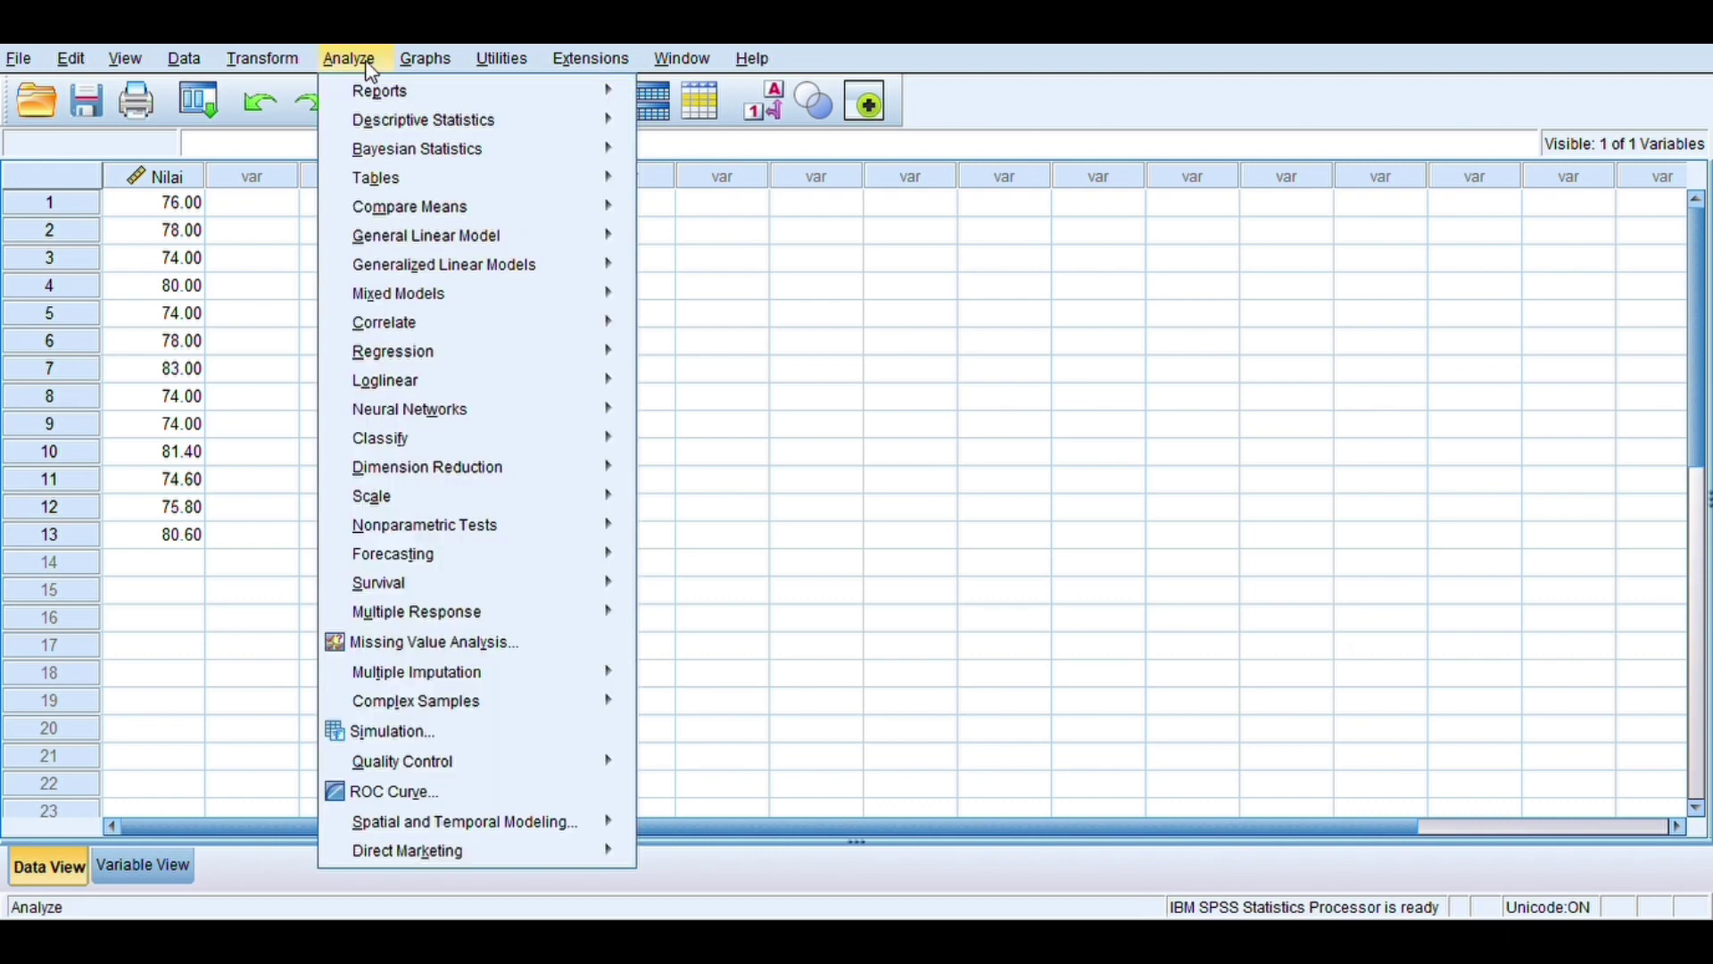
mouse_move(406, 214)
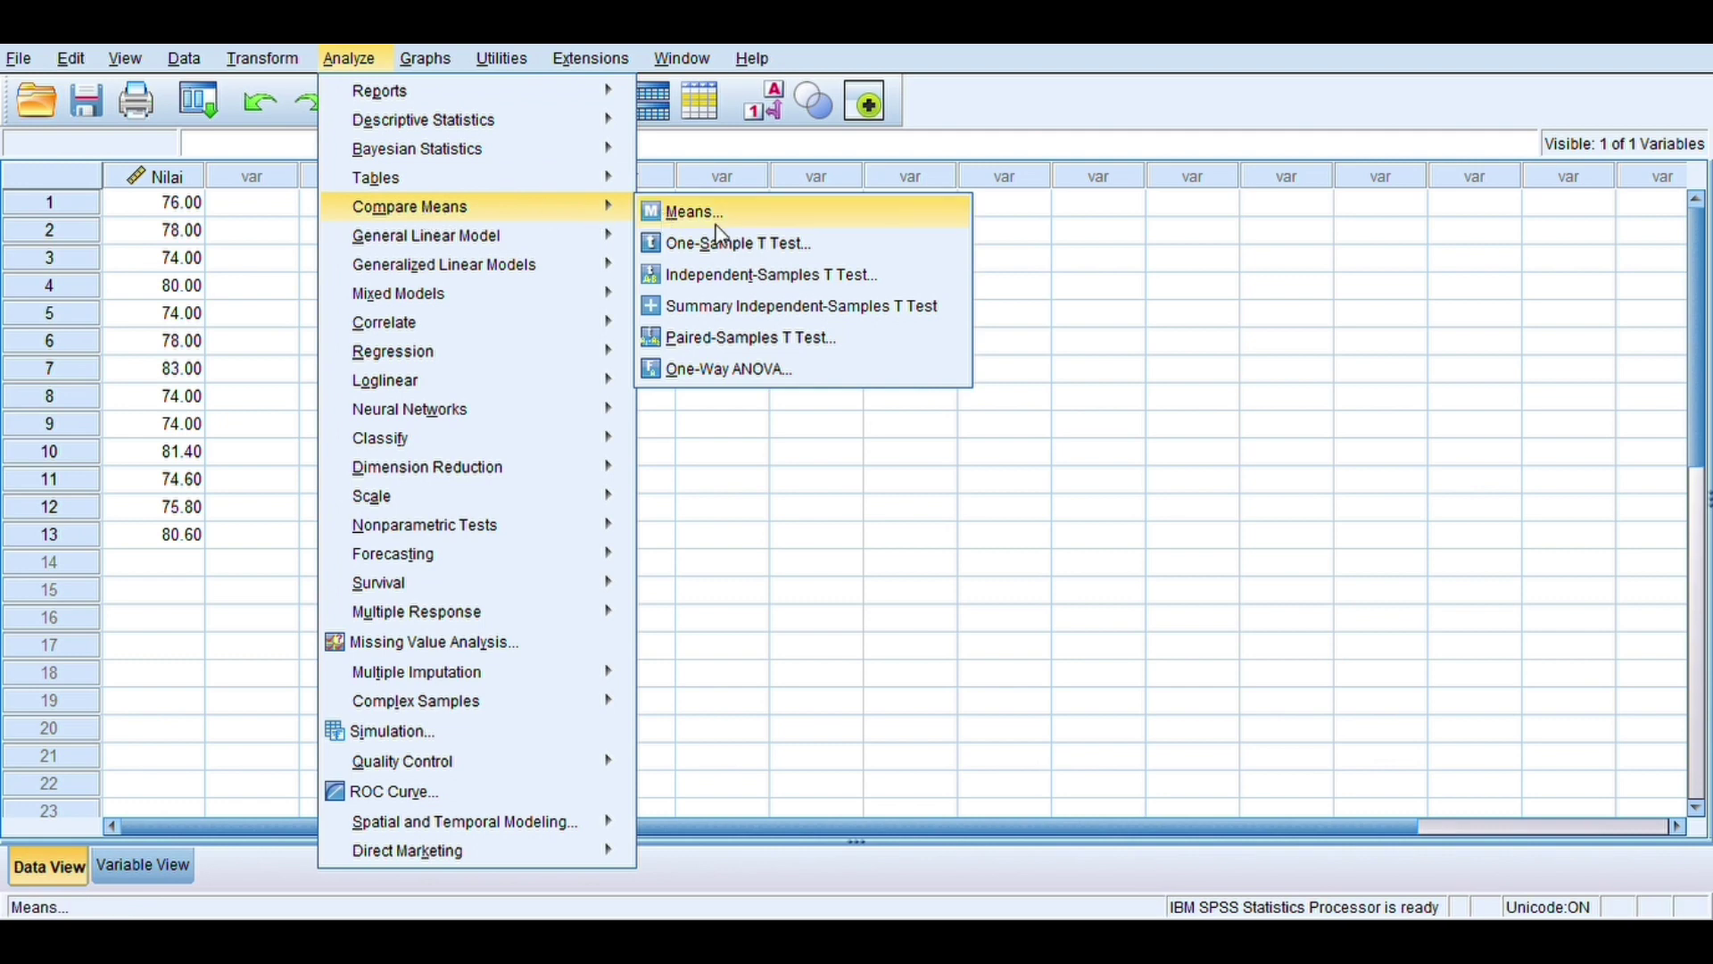
click(761, 244)
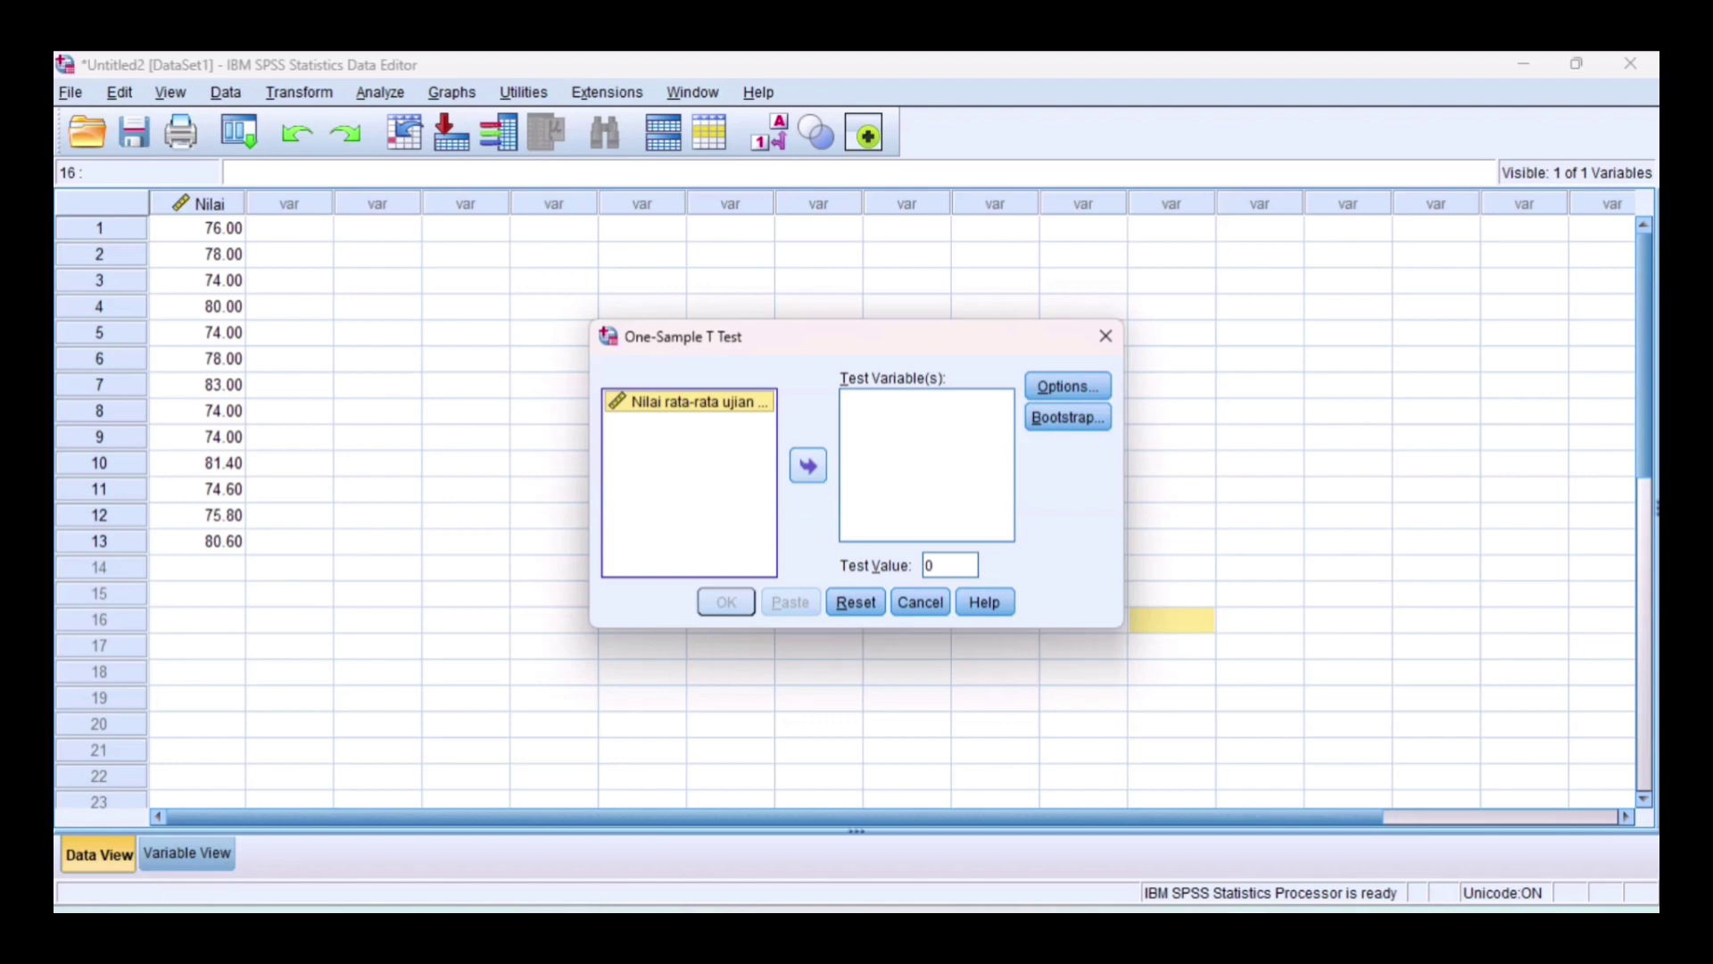
click(808, 465)
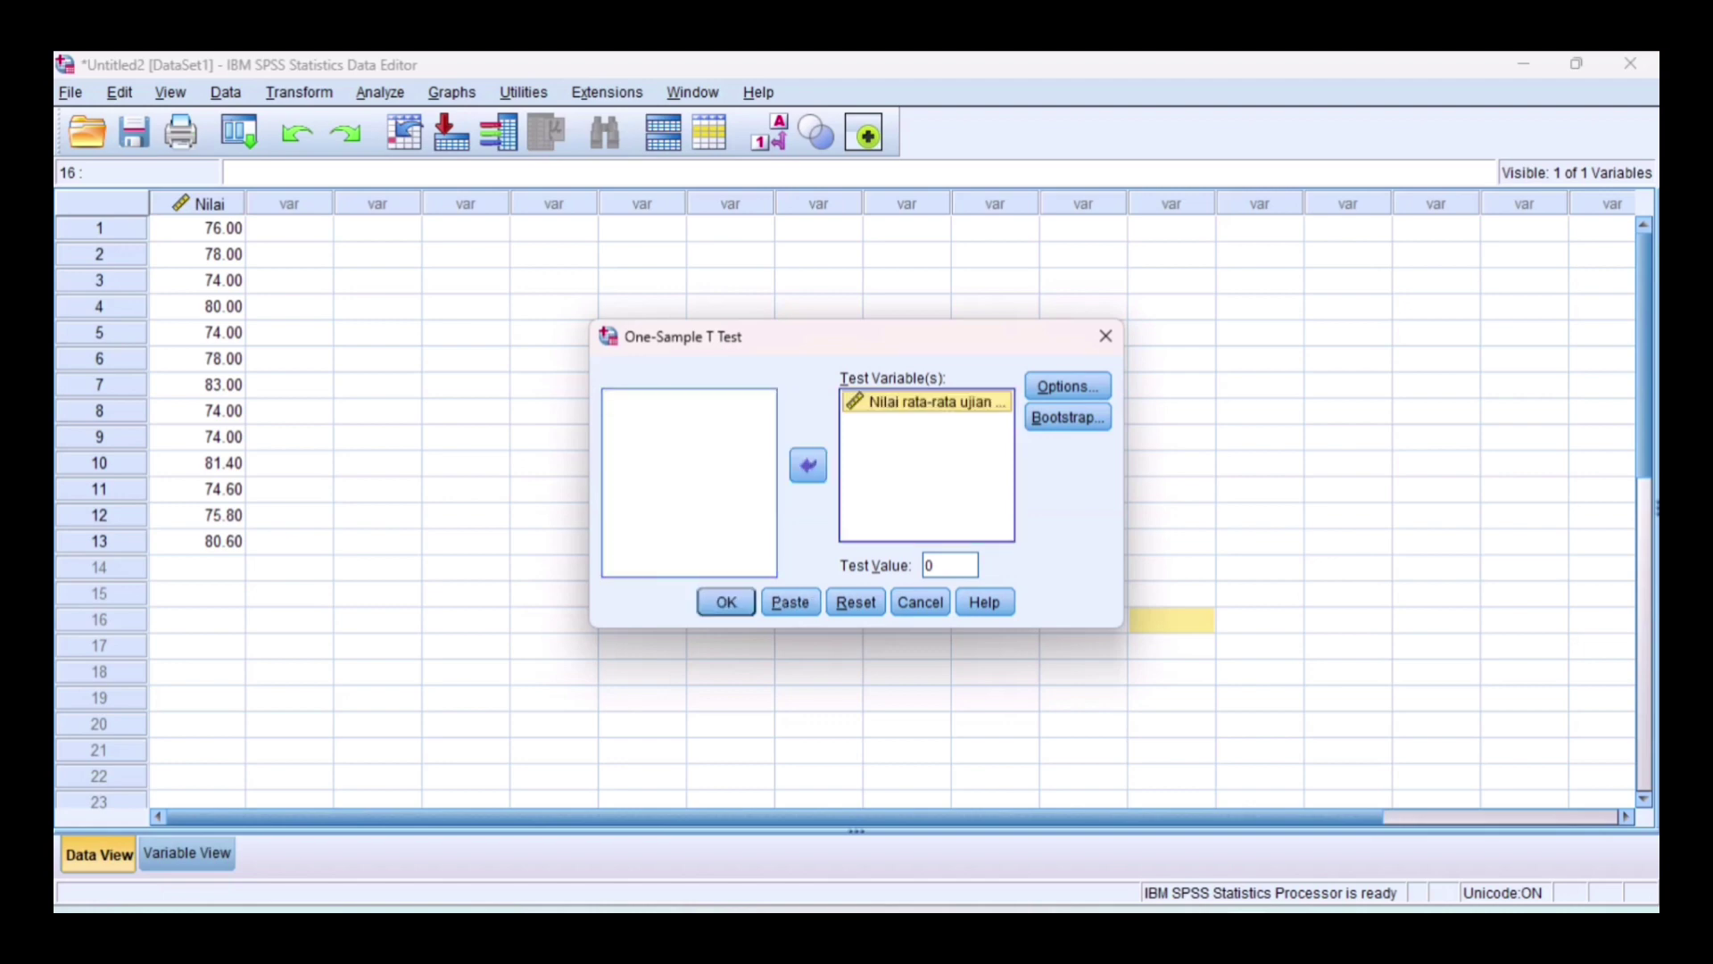
click(950, 565)
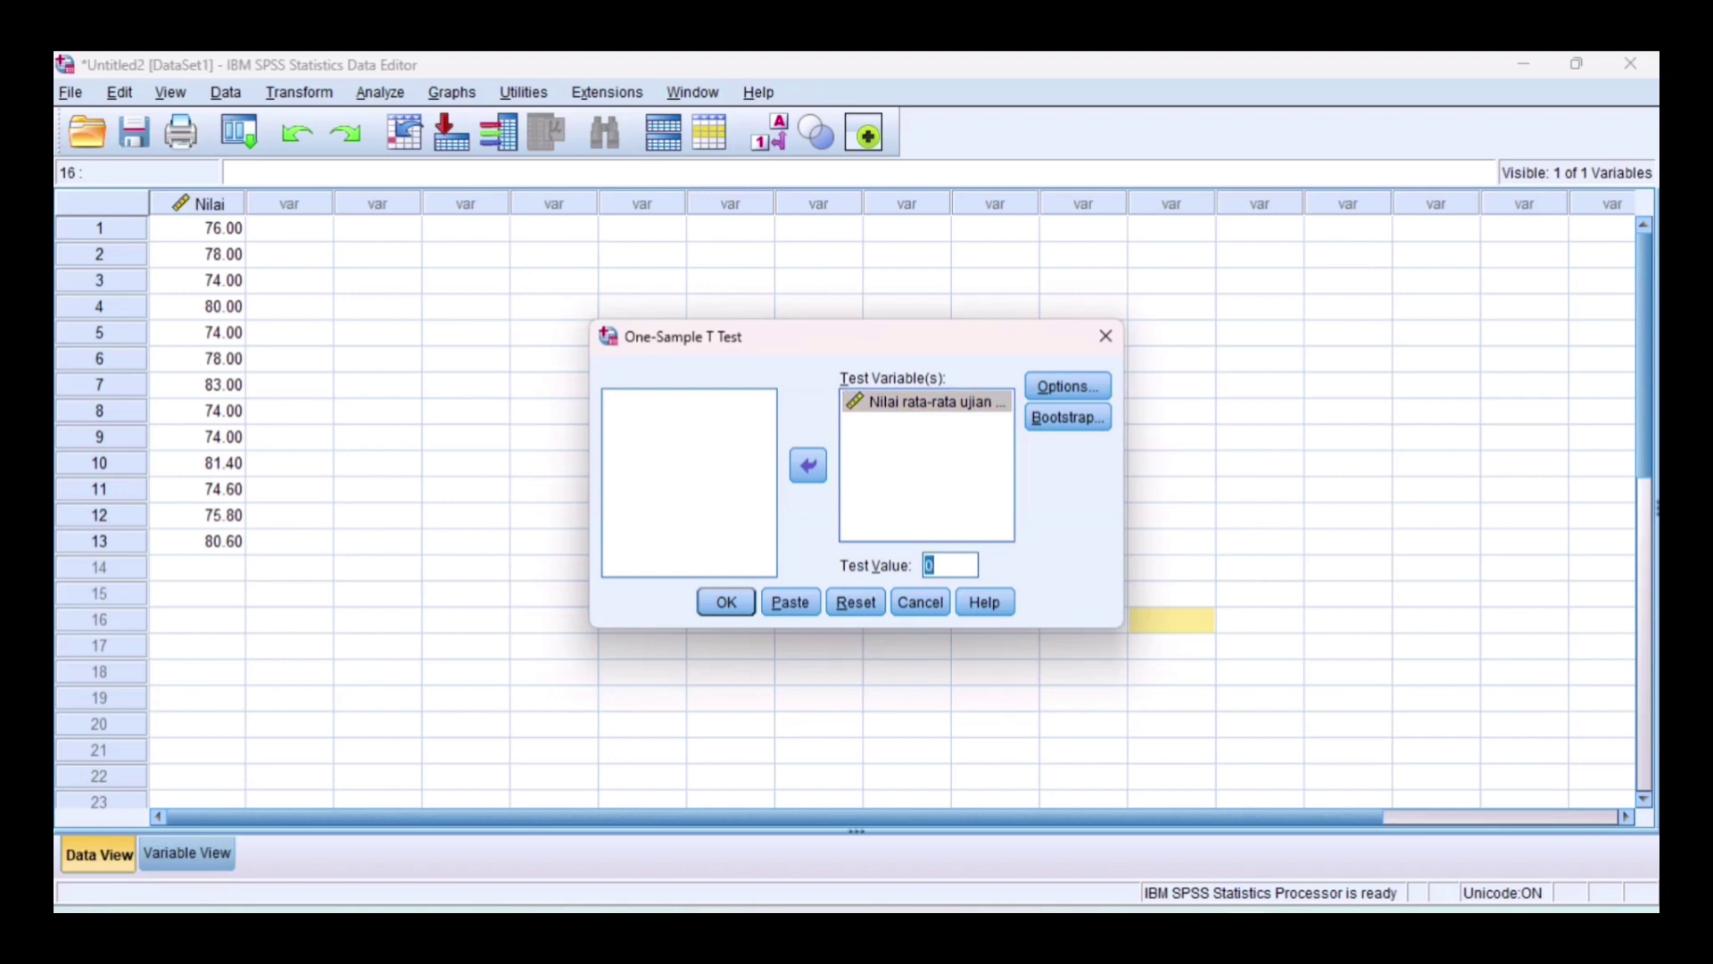
text(75)
key(Return)
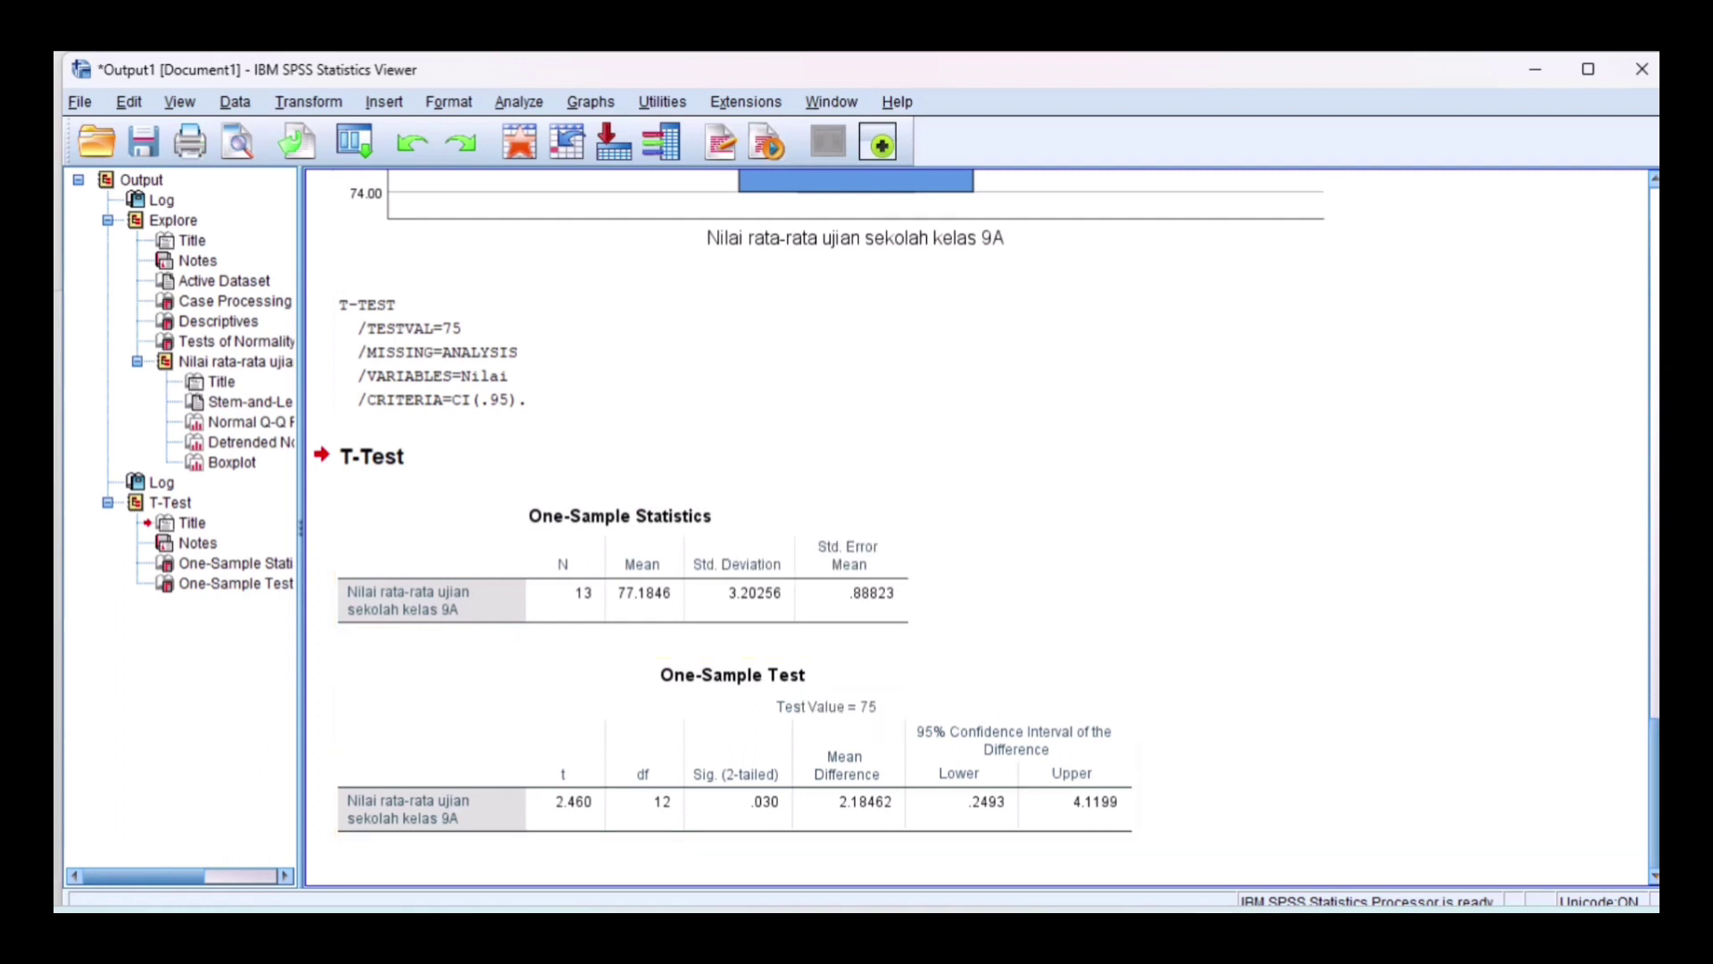
- Switch to the Word document and read the decision rules comparing the Sig. value and the calculated t with the t table
mouse_move(1164, 933)
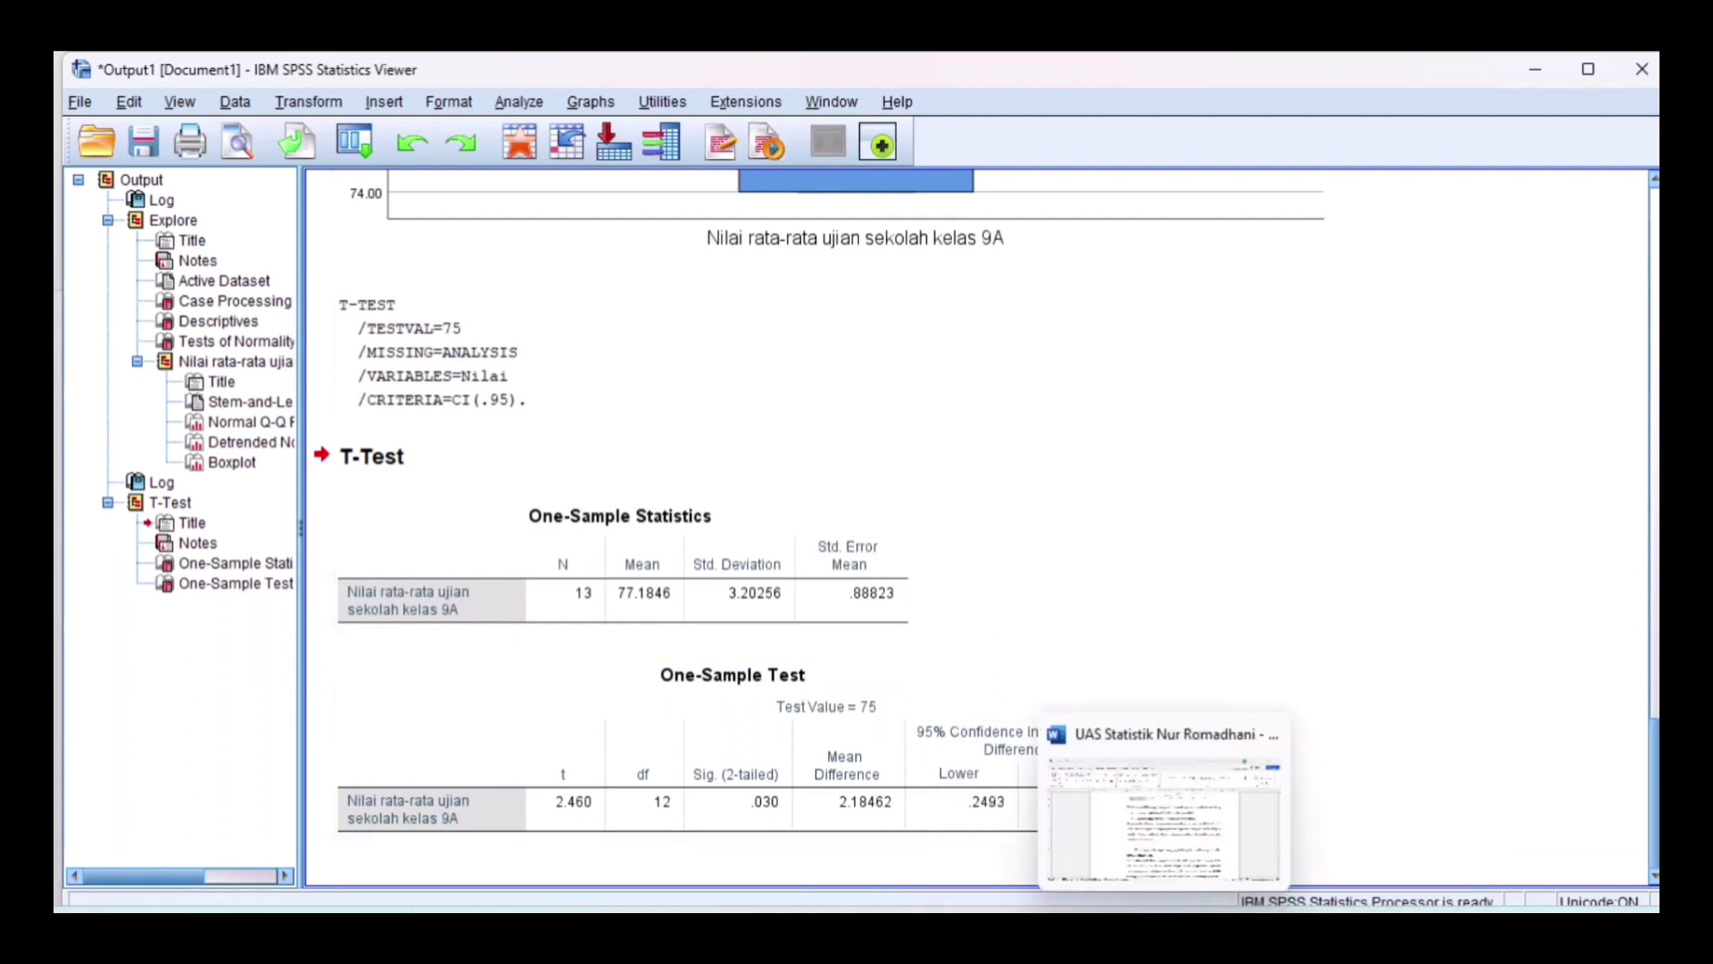
click(1165, 821)
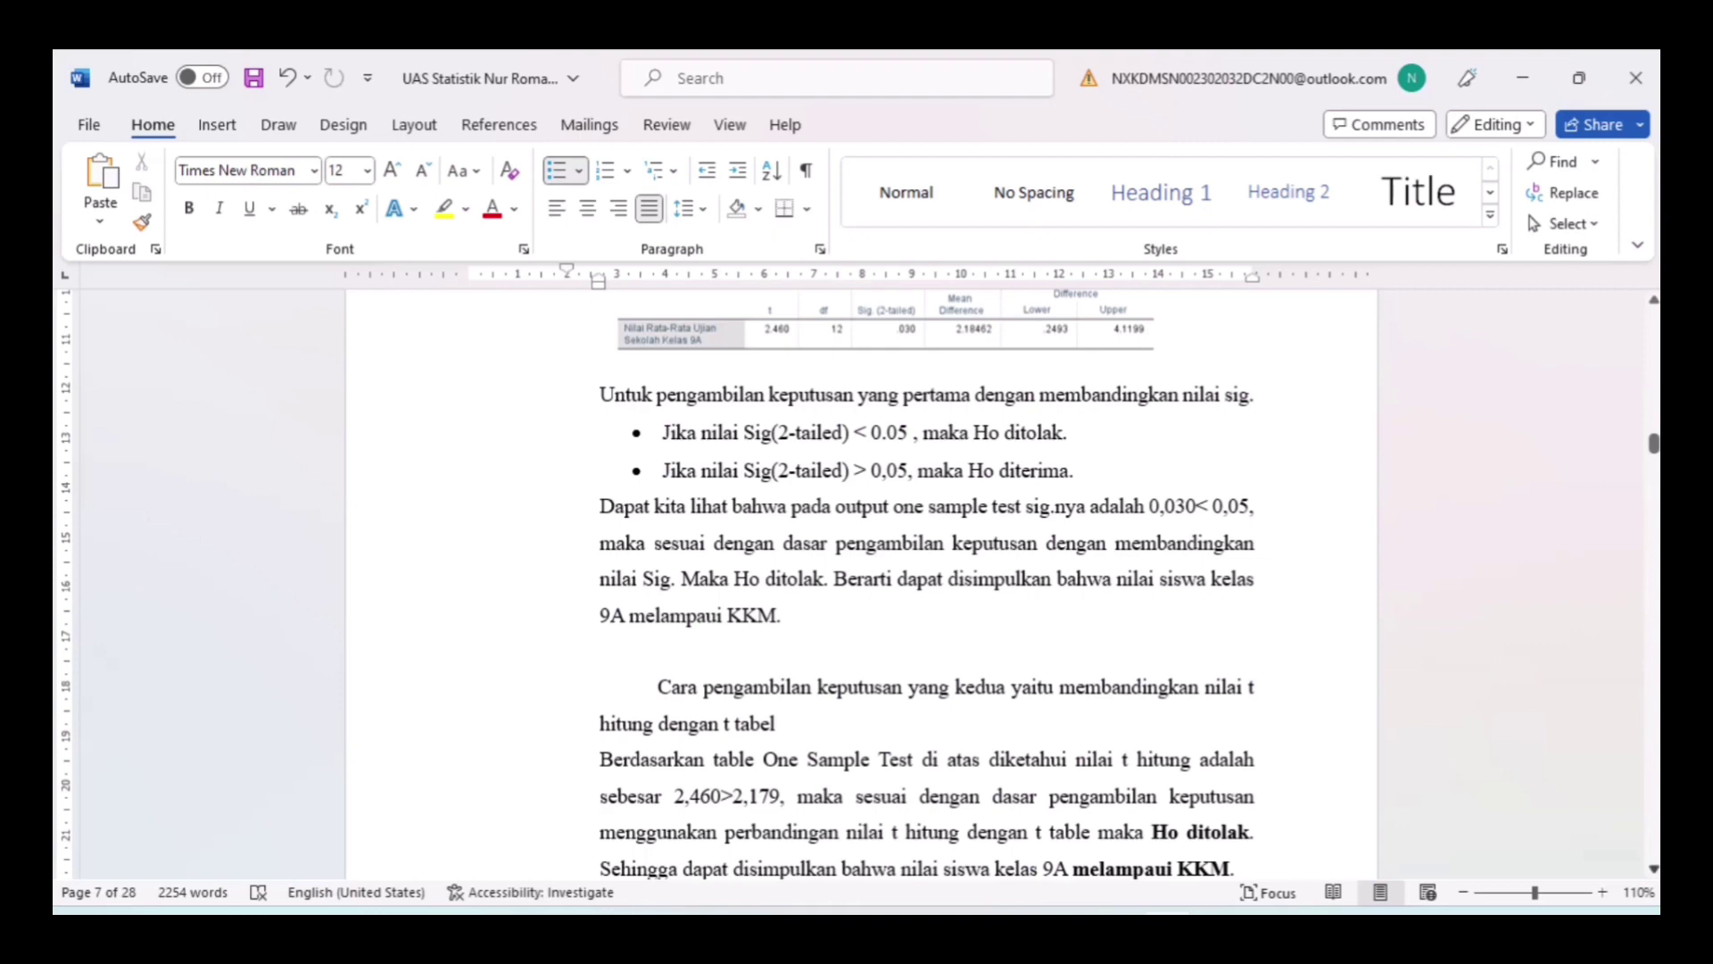
scroll(892, 580, down, 2)
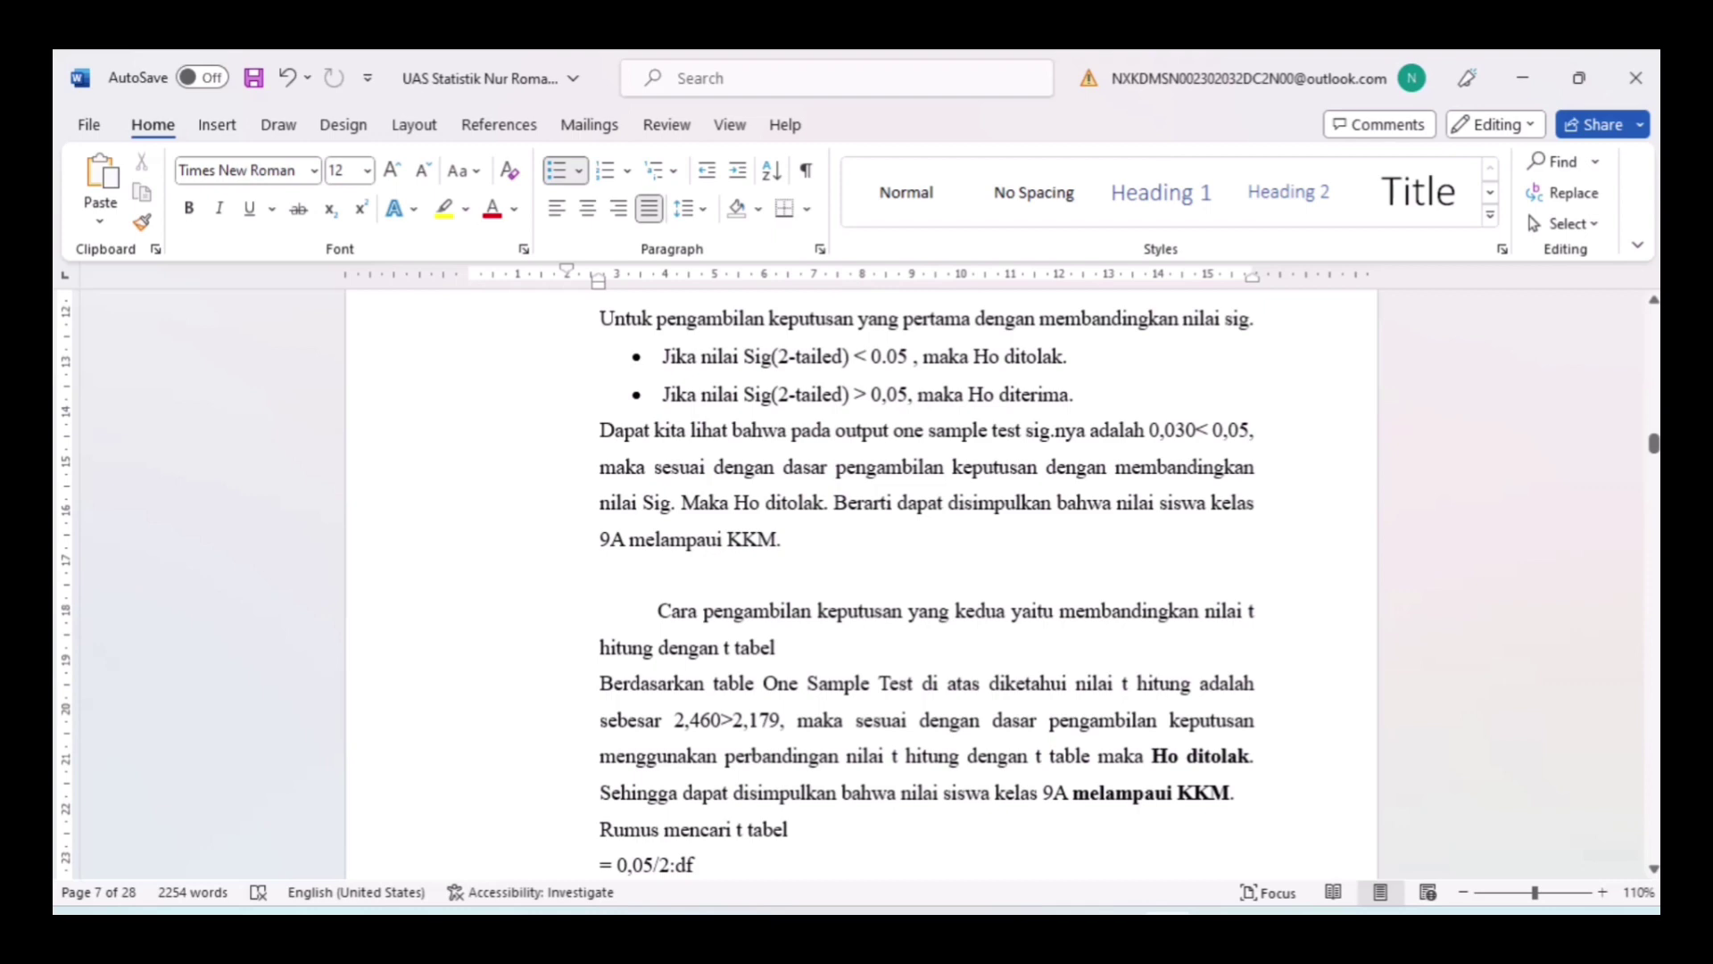
scroll(657, 592, up, 2)
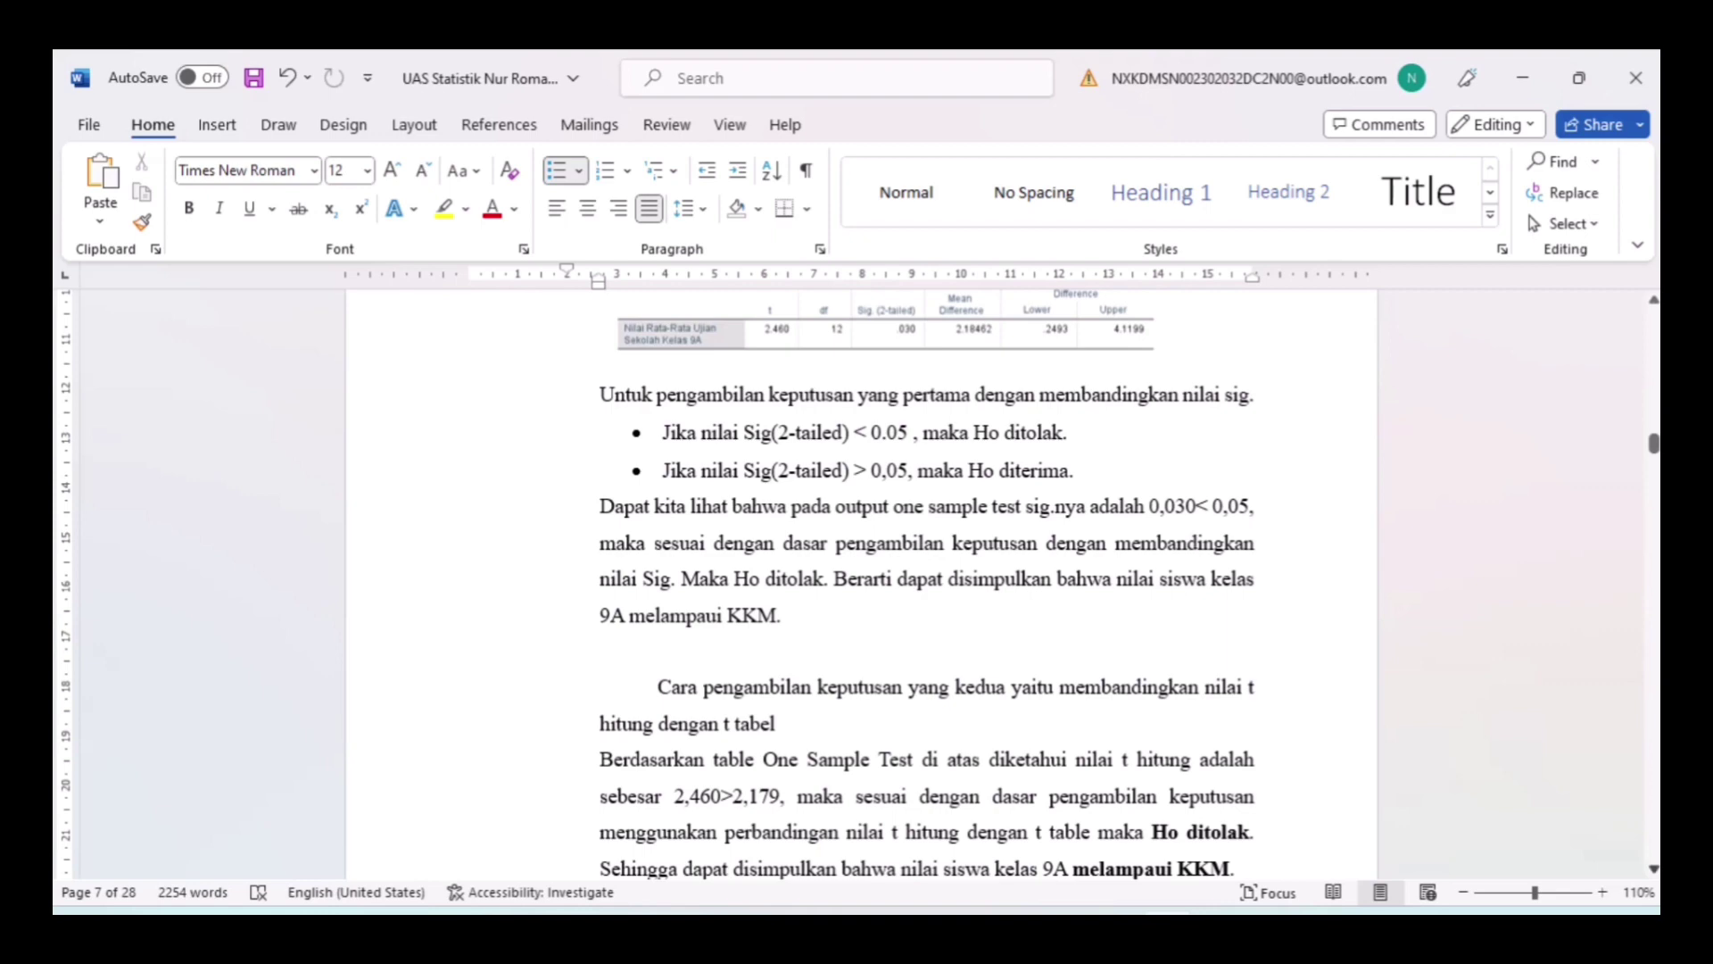
scroll(924, 584, down, 5)
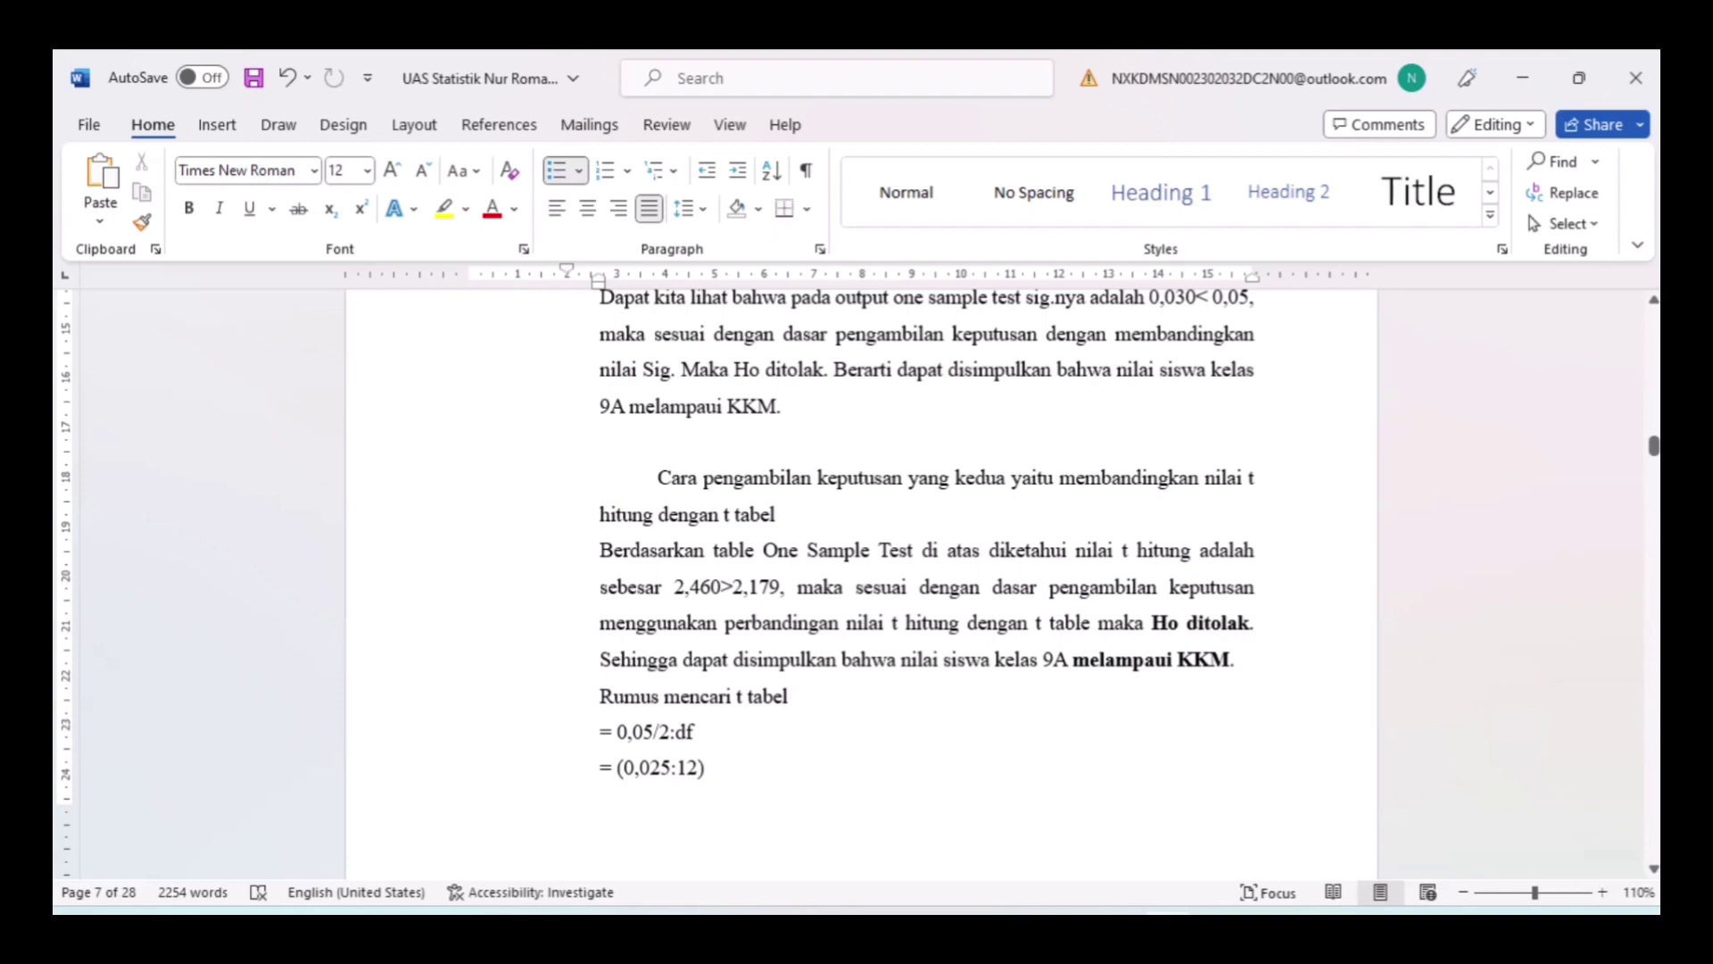
scroll(926, 571, up, 3)
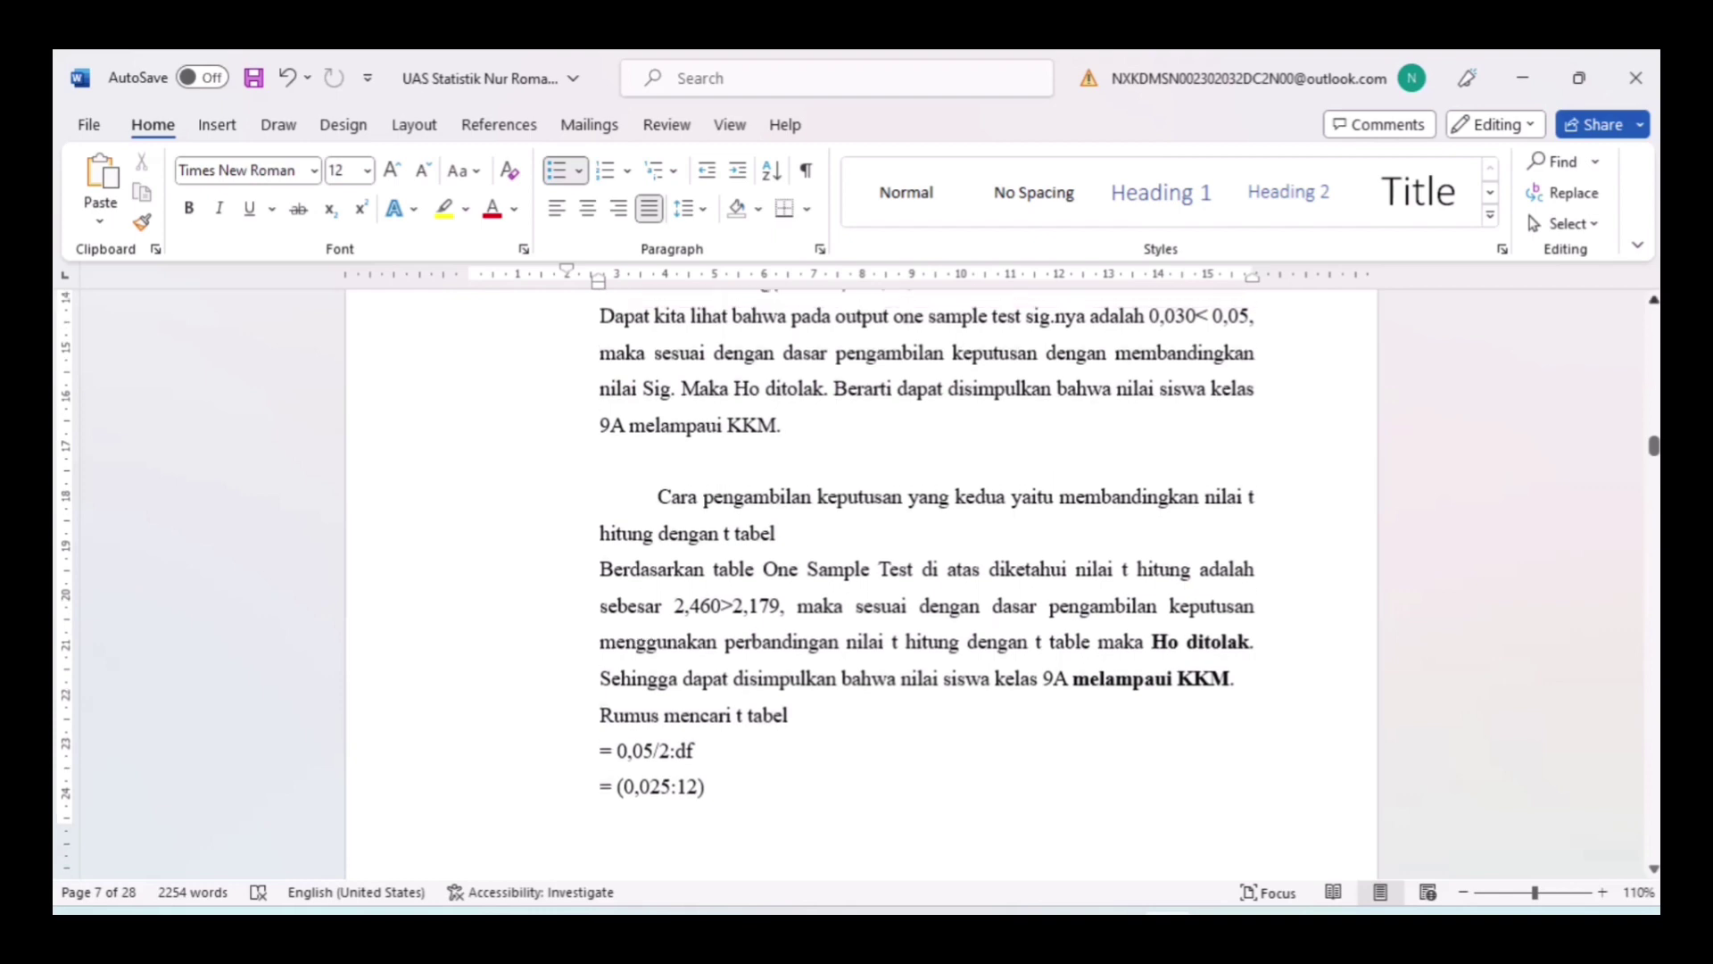
- Look up the critical t for df 12 in the 0.025 column of the t distribution table and review the comparison with the calculated t
scroll(927, 572, up, 1)
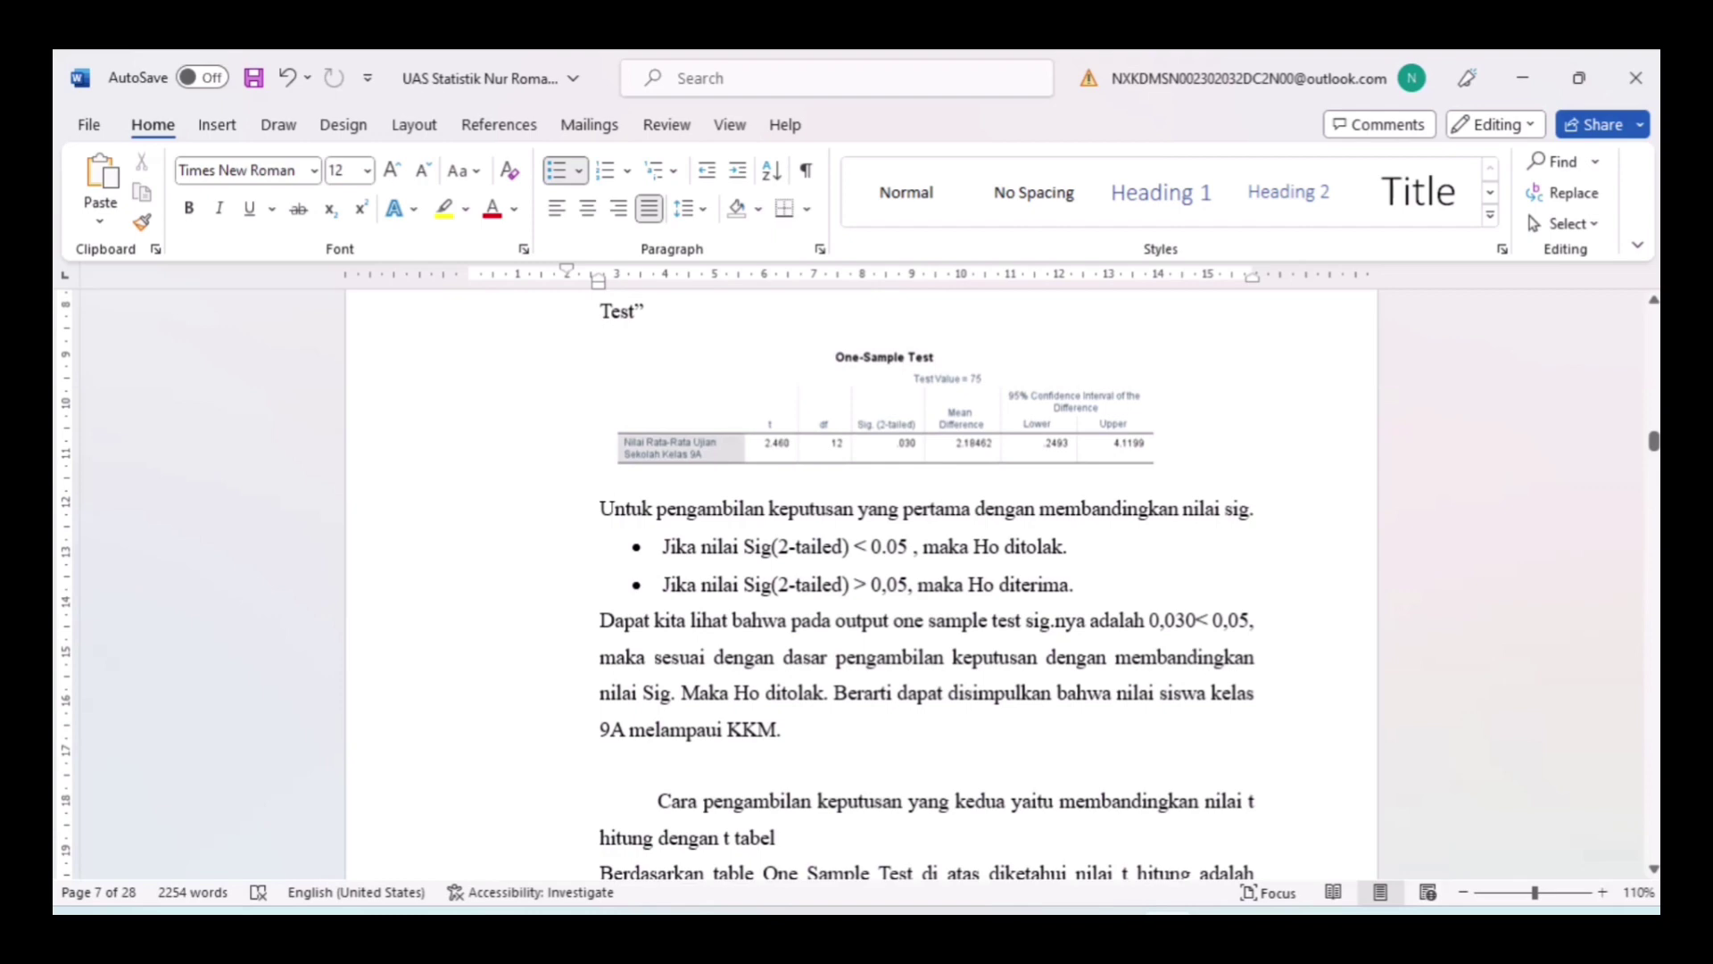
scroll(926, 572, down, 5)
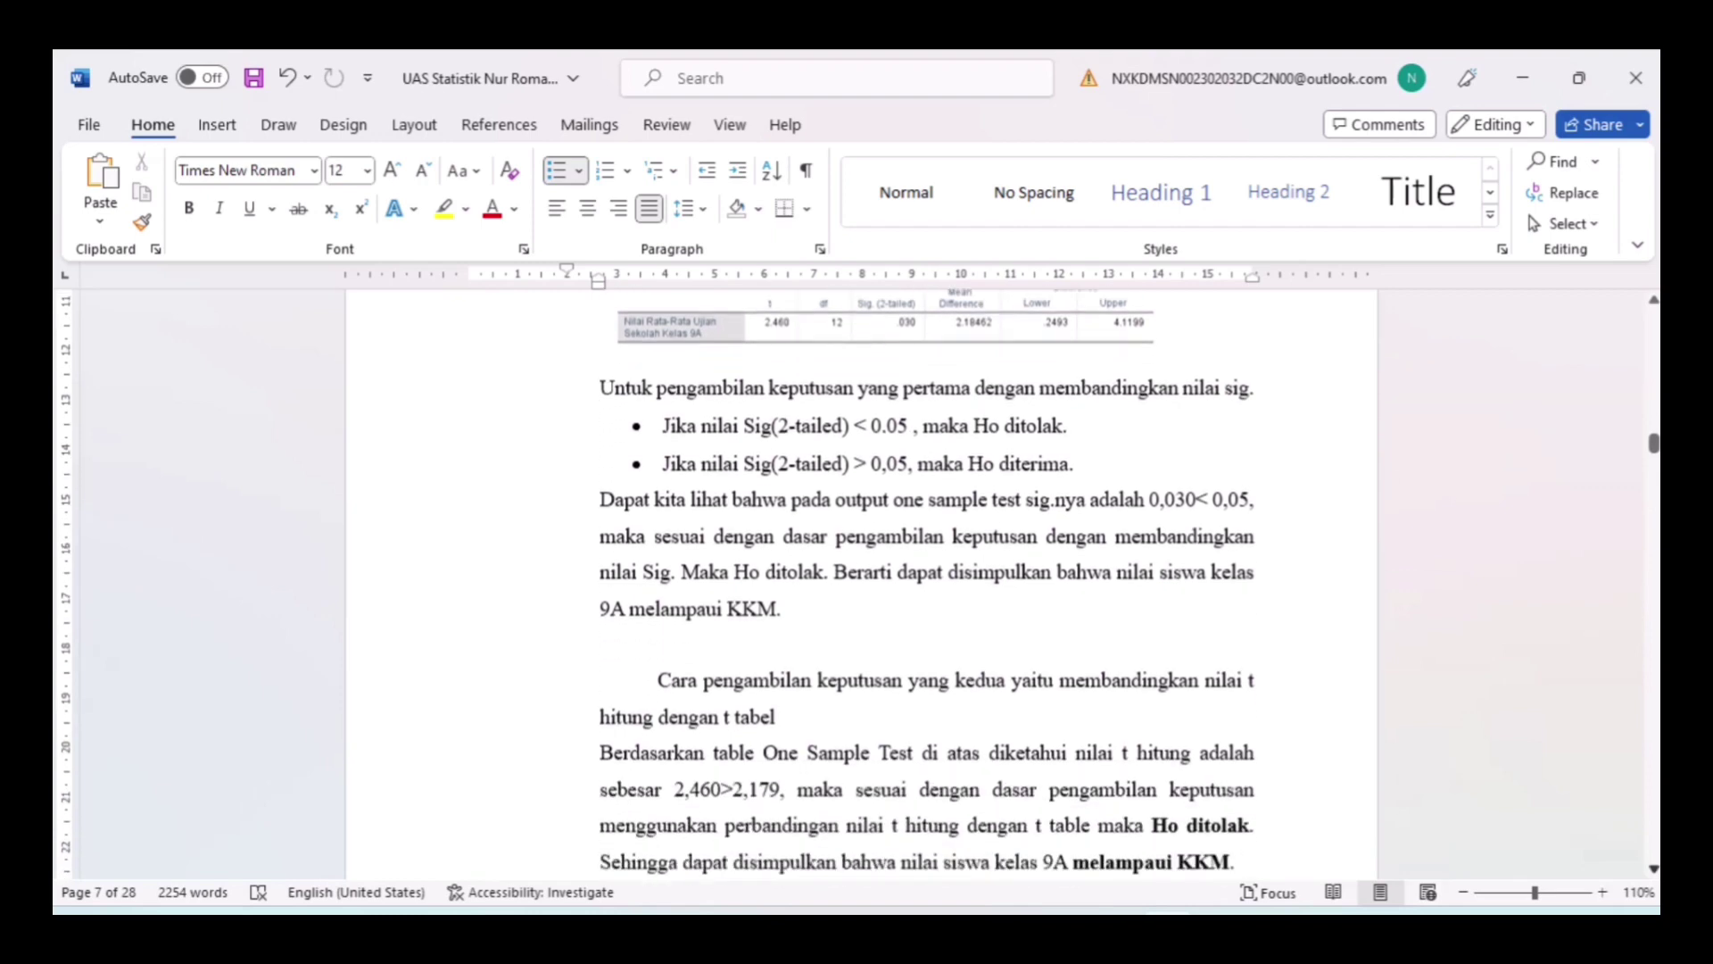
scroll(927, 571, down, 7)
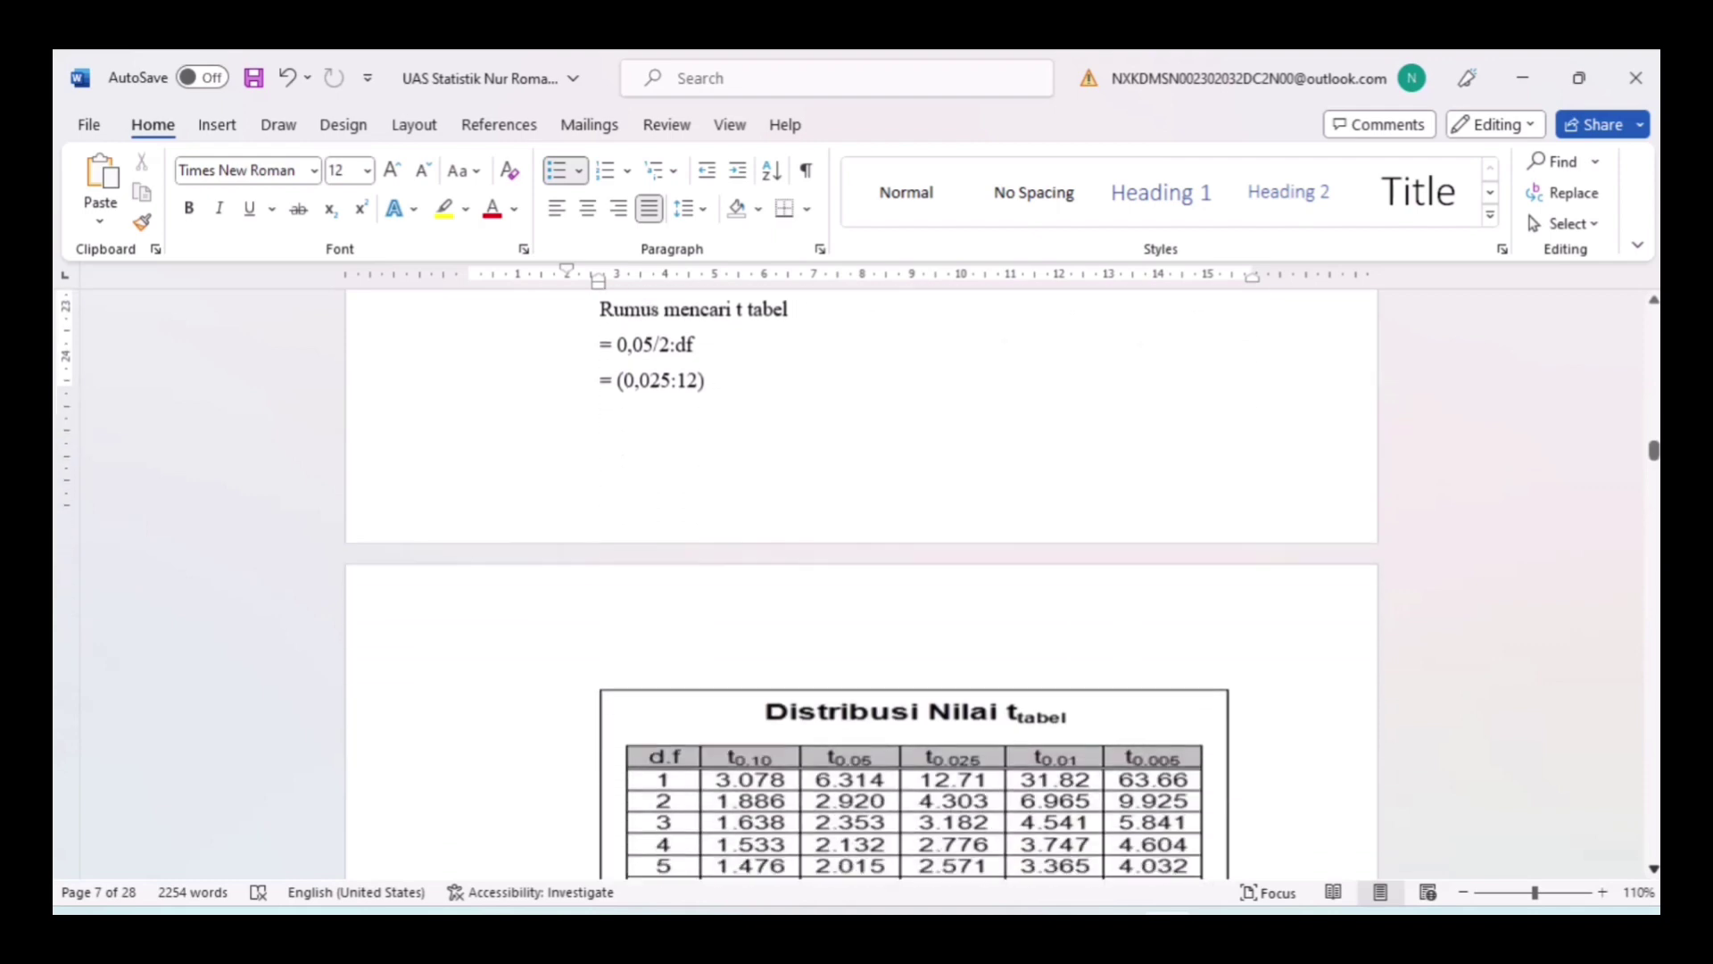
scroll(926, 571, down, 2)
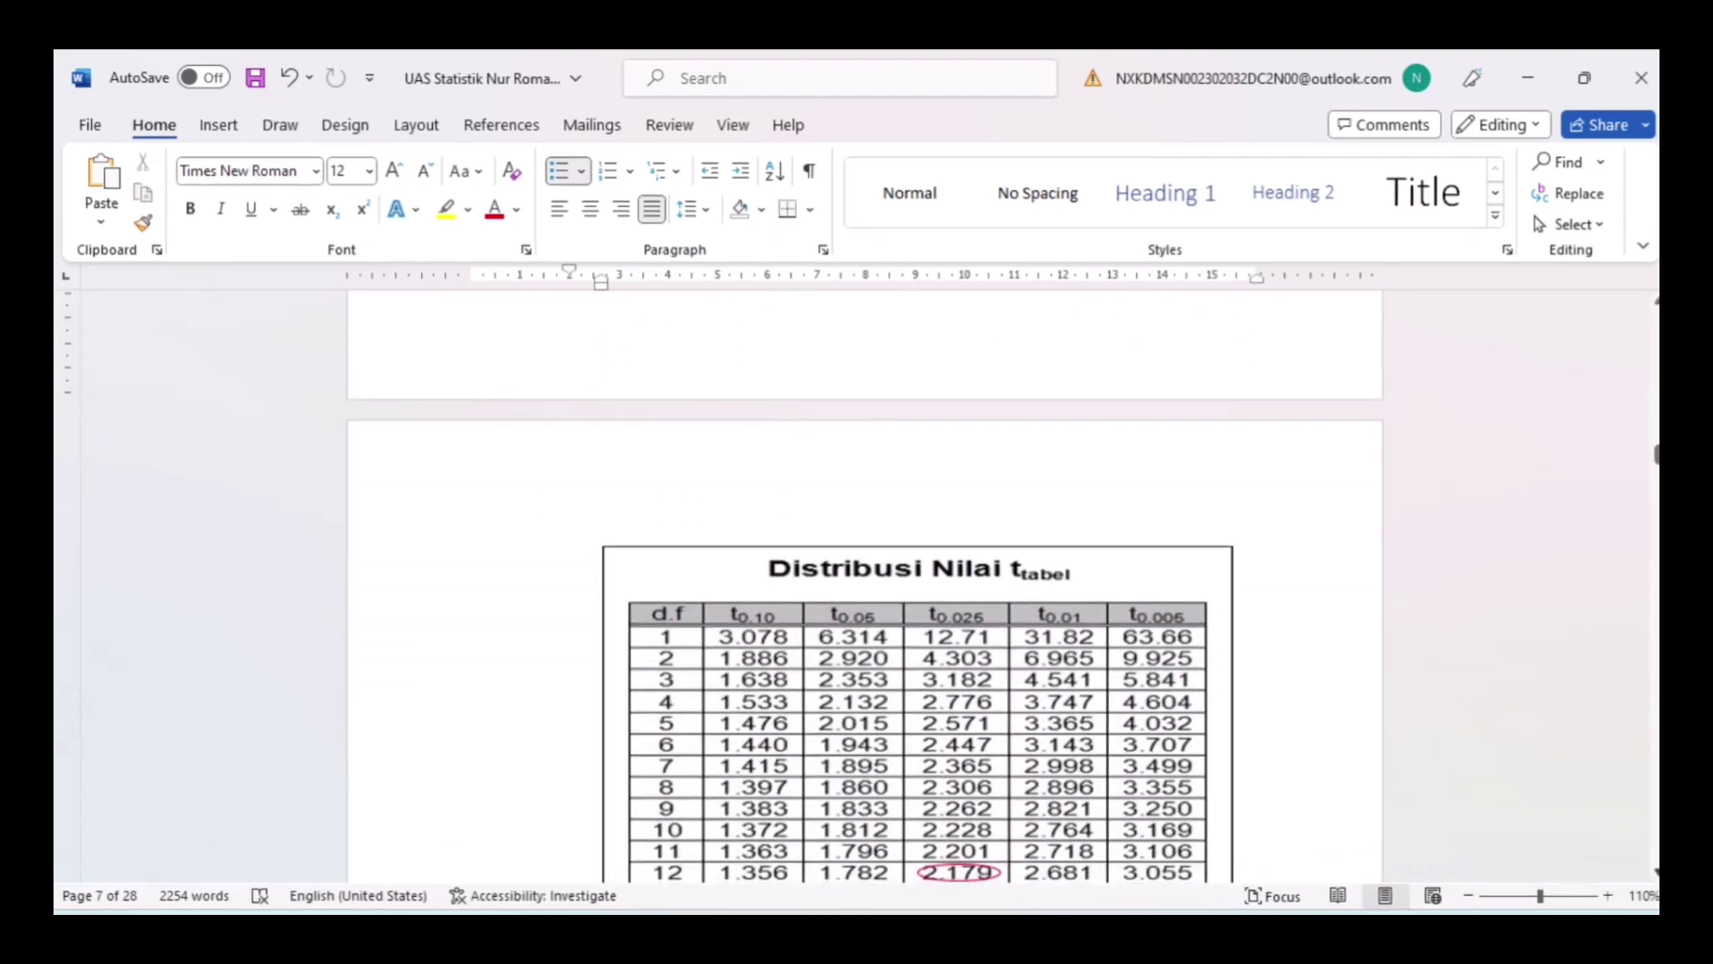
scroll(926, 571, down, 1)
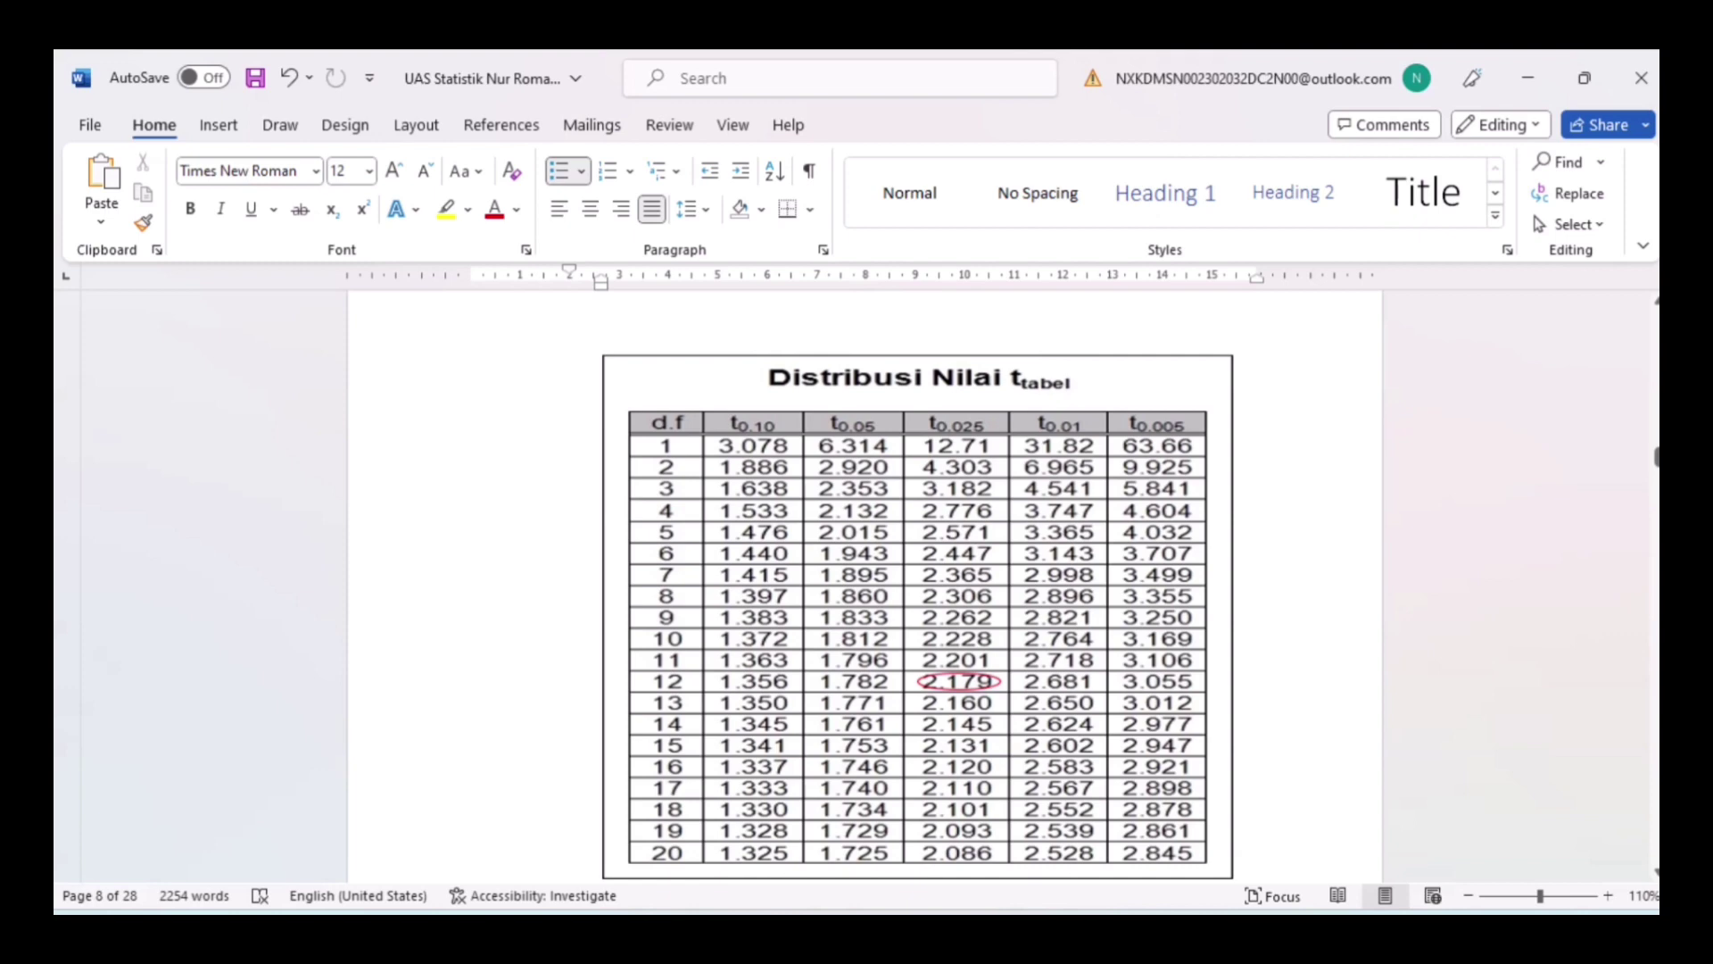
scroll(864, 580, up, 5)
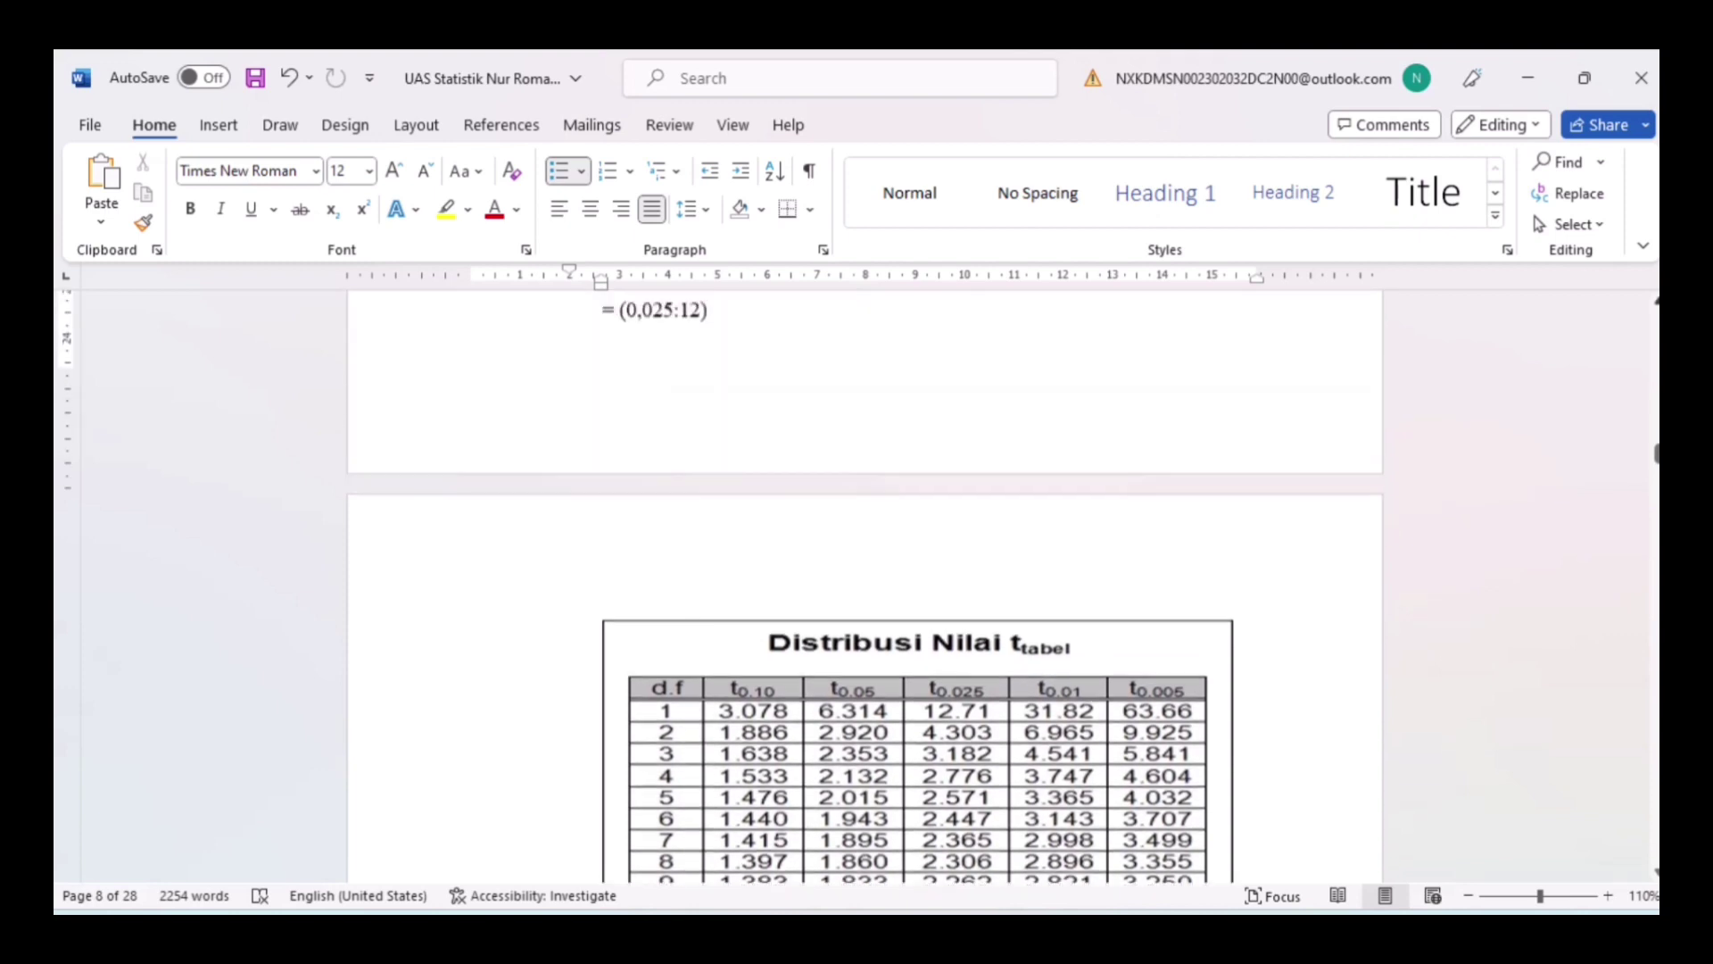
scroll(864, 580, up, 2)
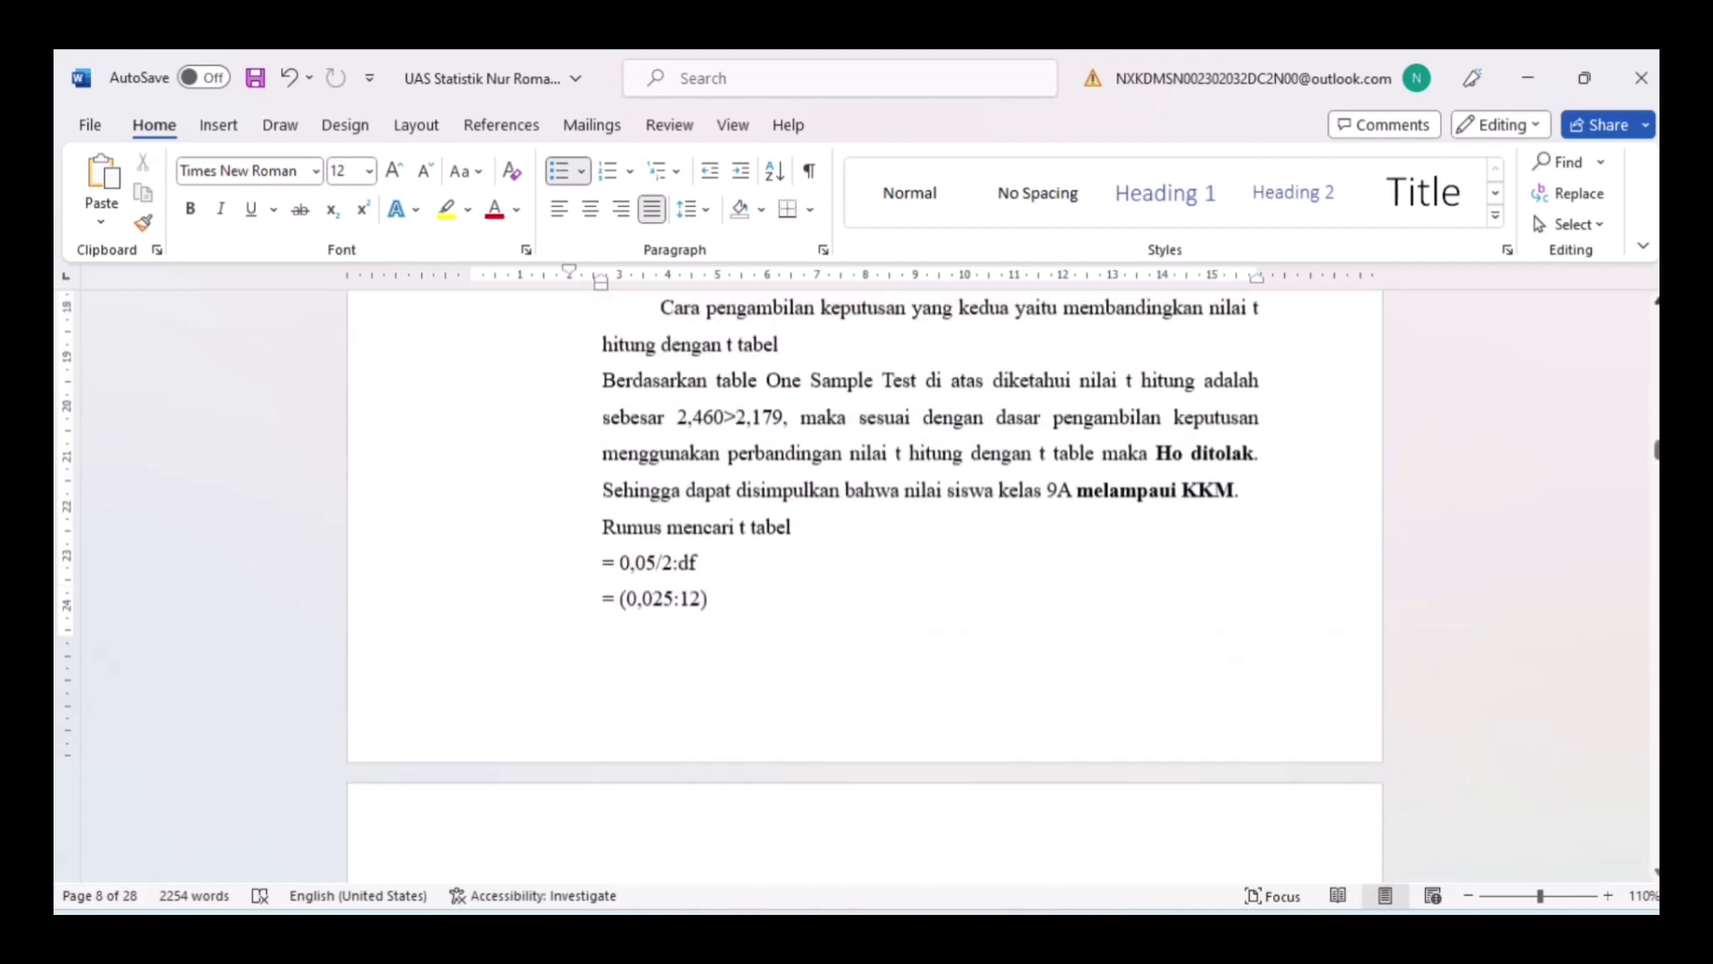